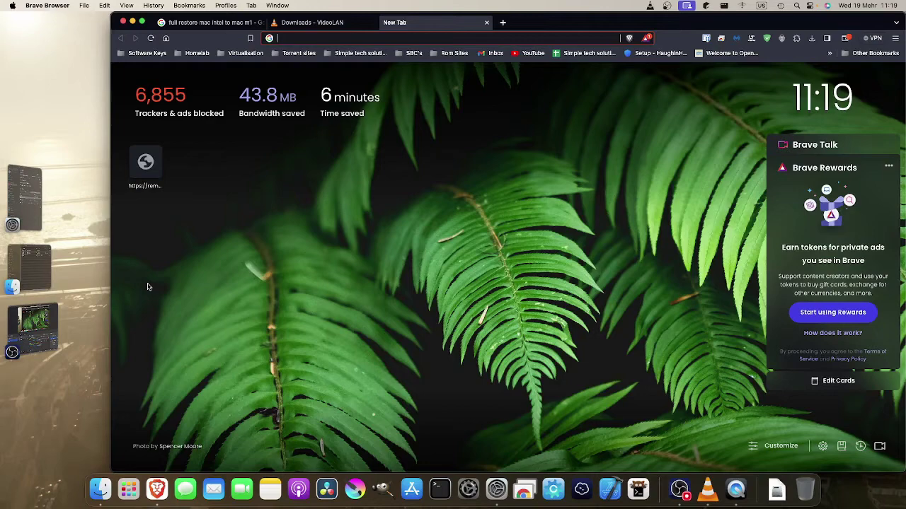
Step: Search the web for "hp g4 mini pc", look over the image results, and return to all results
text(hp)
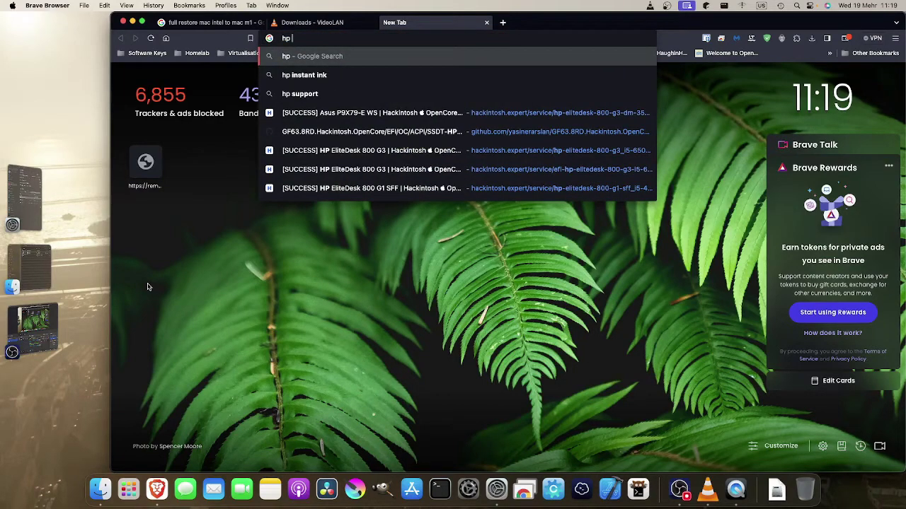
text( g4)
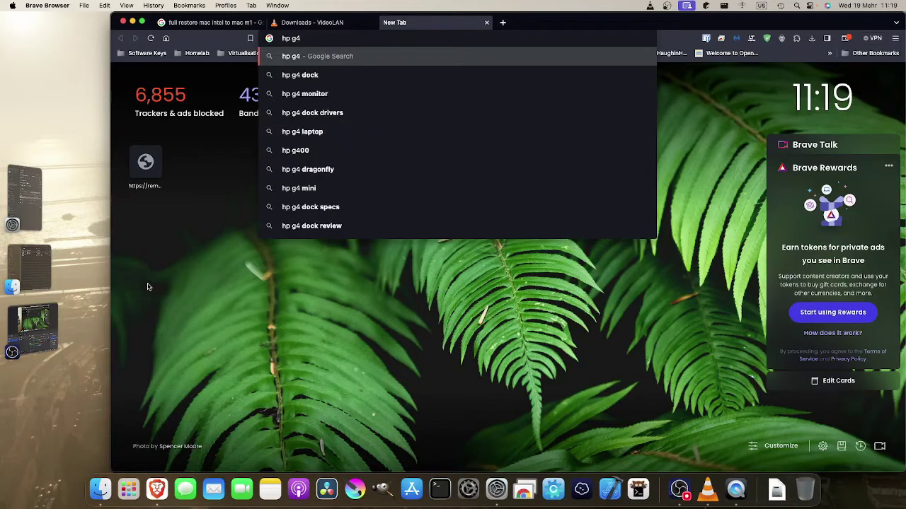
text( mi)
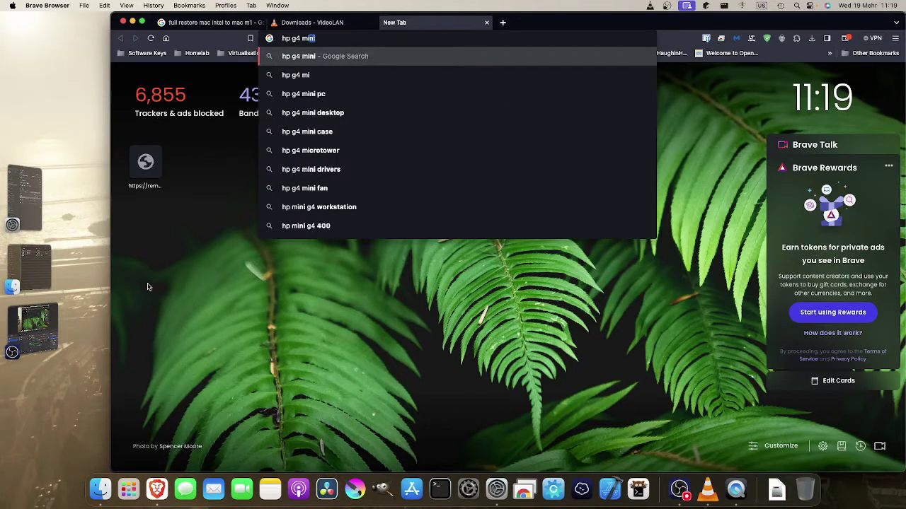
text(ni )
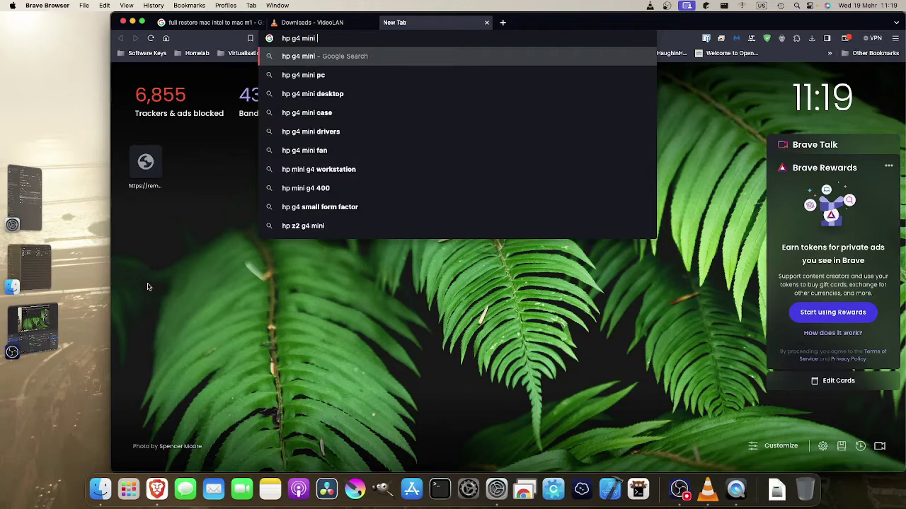
text(p)
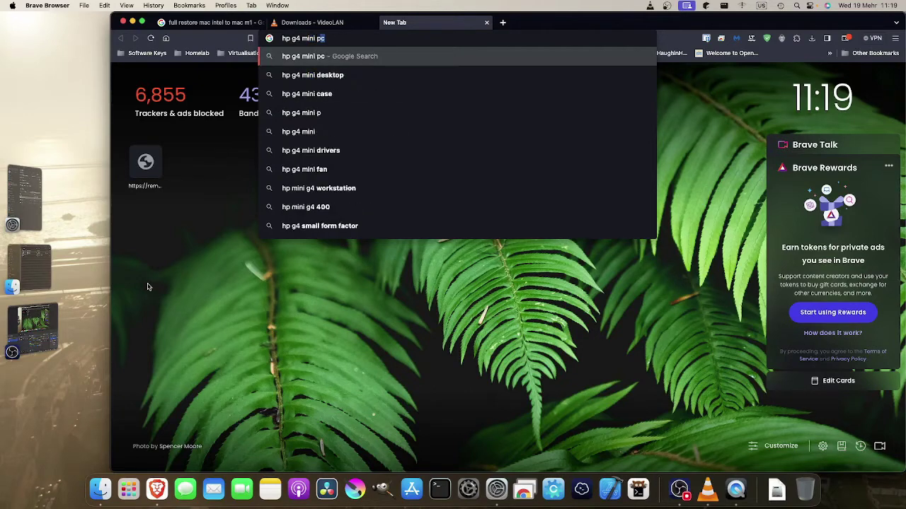
key(Return)
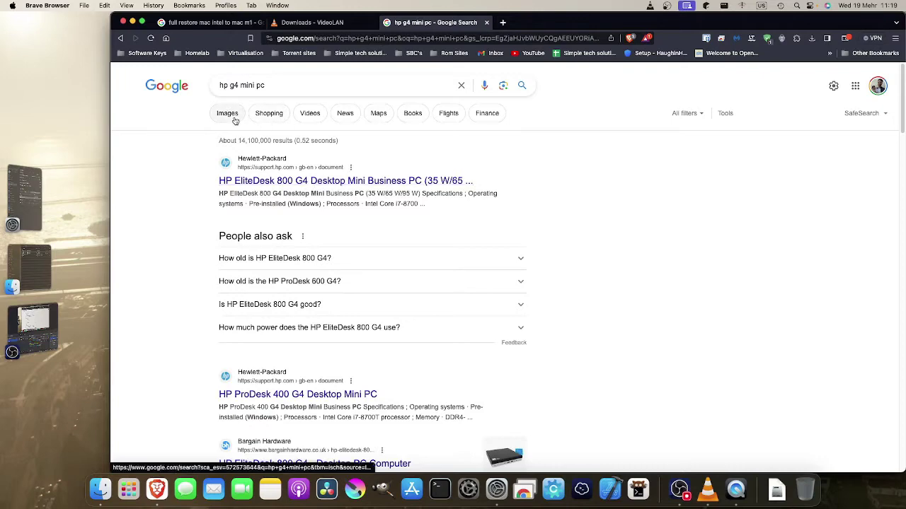
click(234, 119)
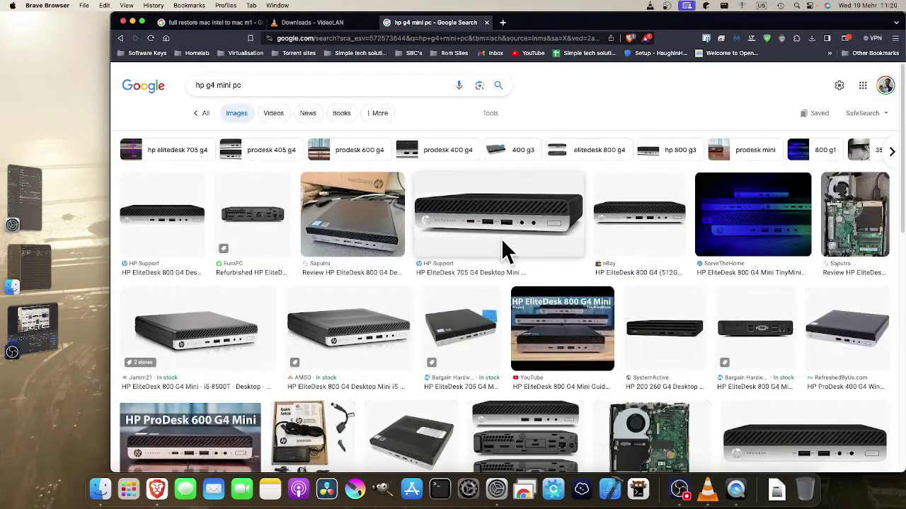
click(202, 115)
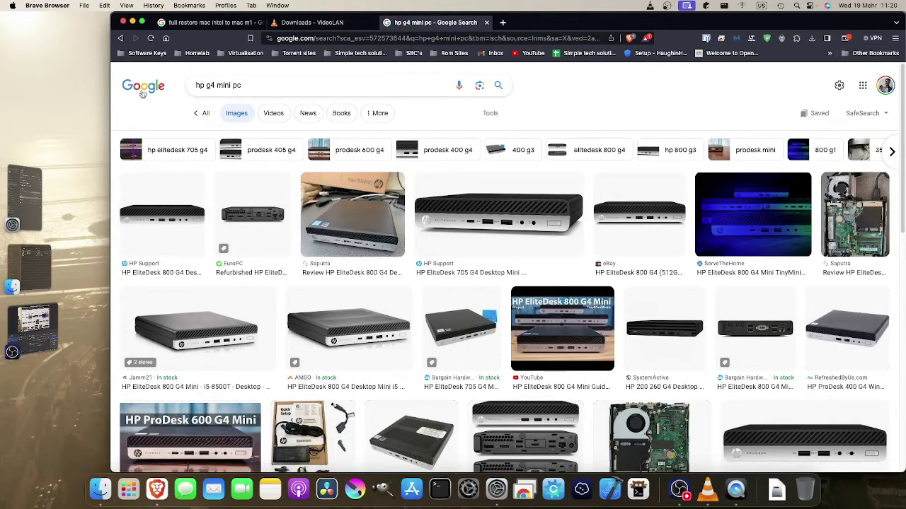
click(202, 113)
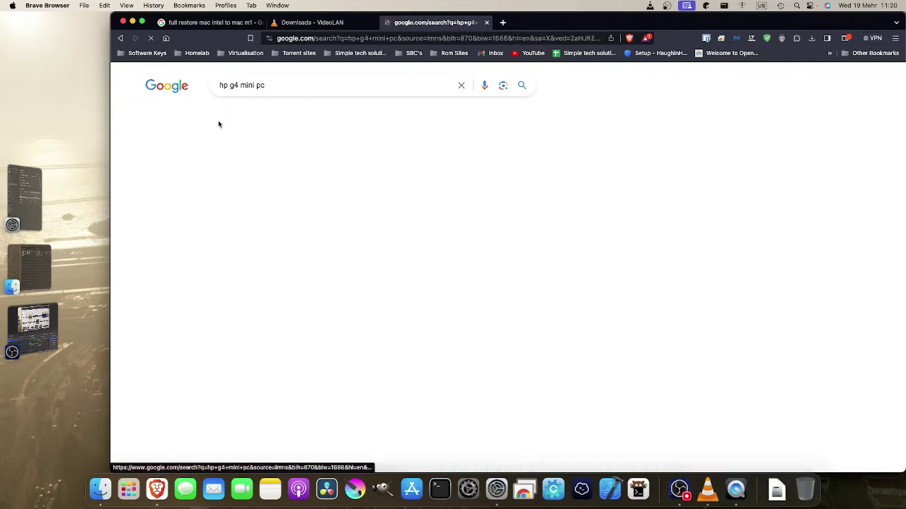
click(280, 84)
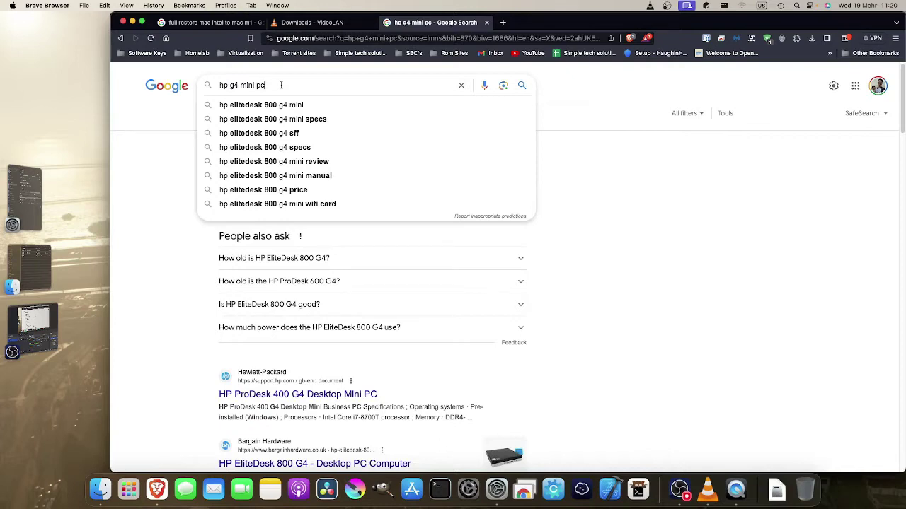
click(49, 331)
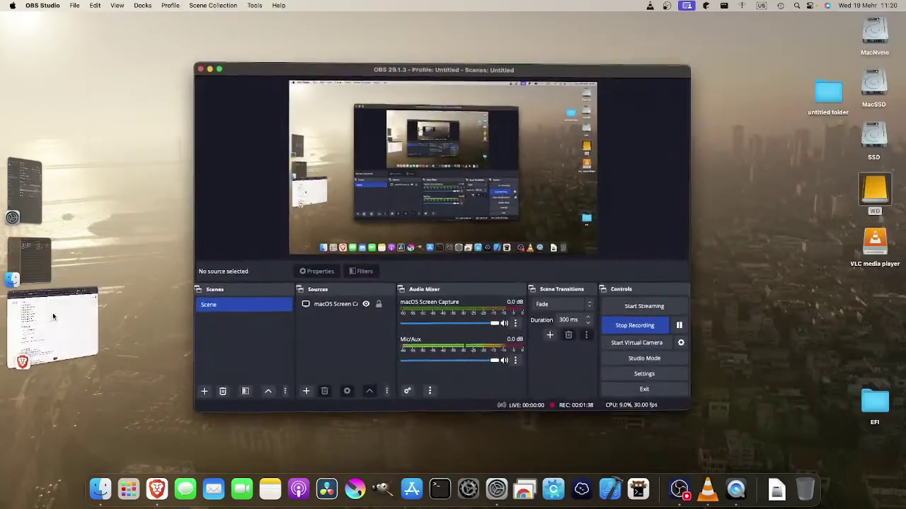
click(28, 173)
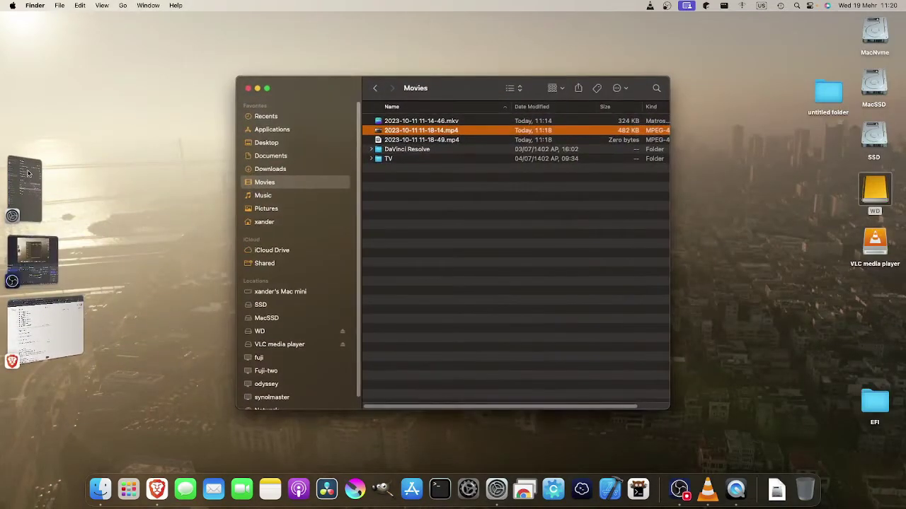
click(42, 324)
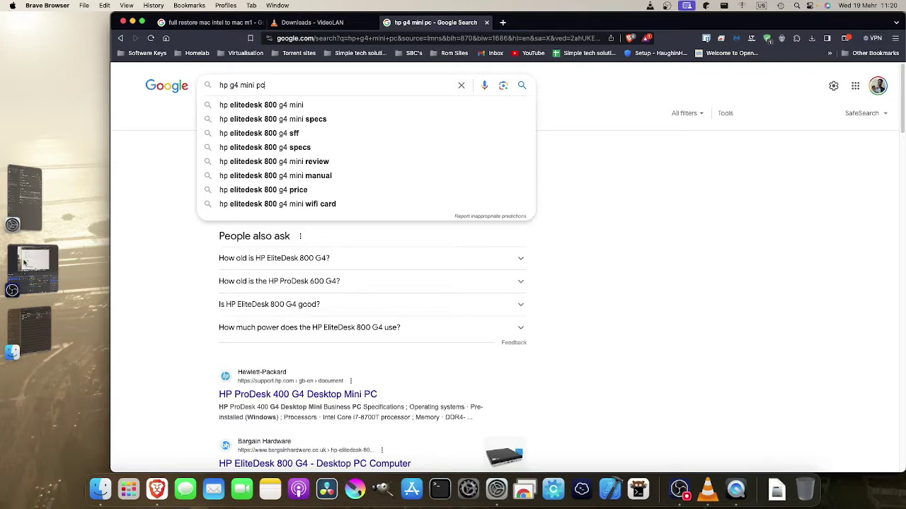
click(49, 276)
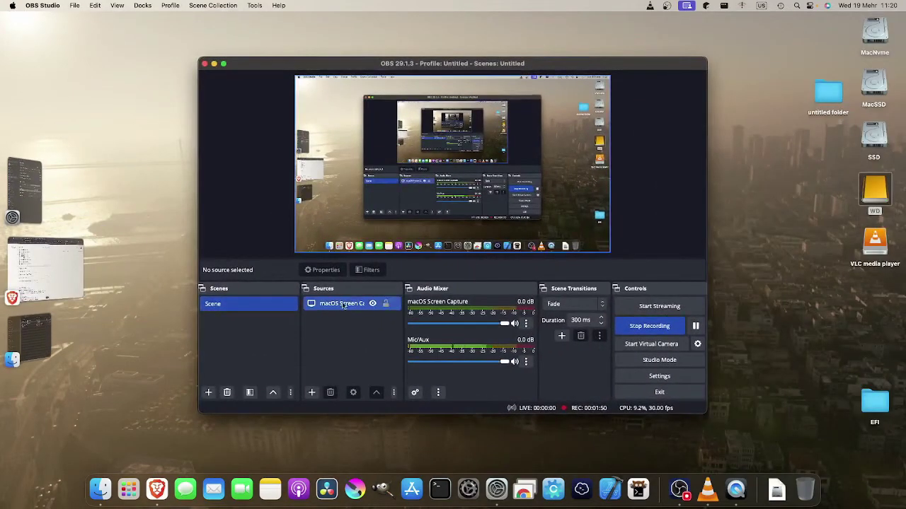
click(214, 65)
click(31, 364)
click(62, 333)
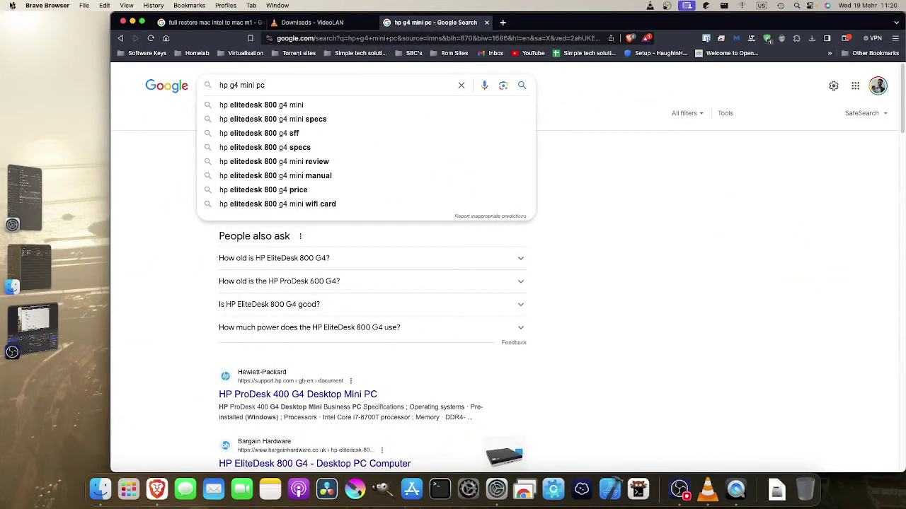
Step: Examine the Mac's hardware details, especially the graphics entry, in System Settings, and put the windows away
click(12, 6)
click(17, 19)
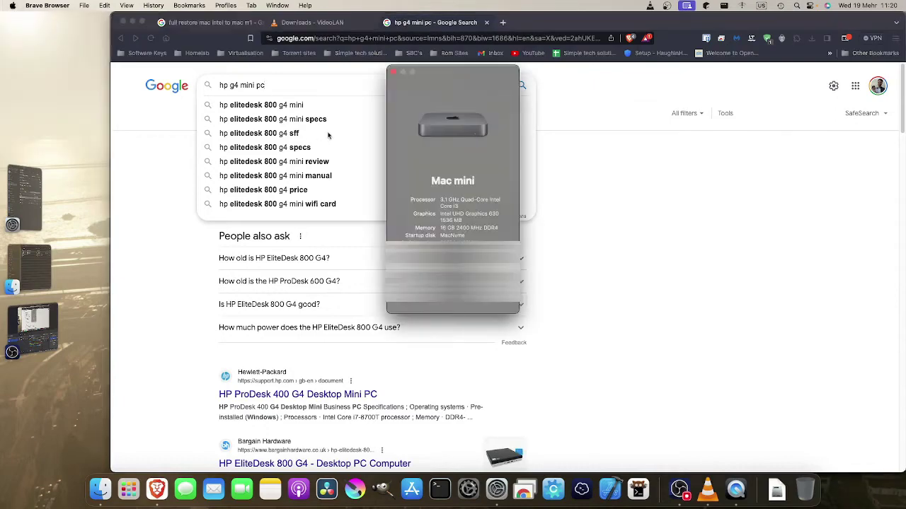
click(24, 194)
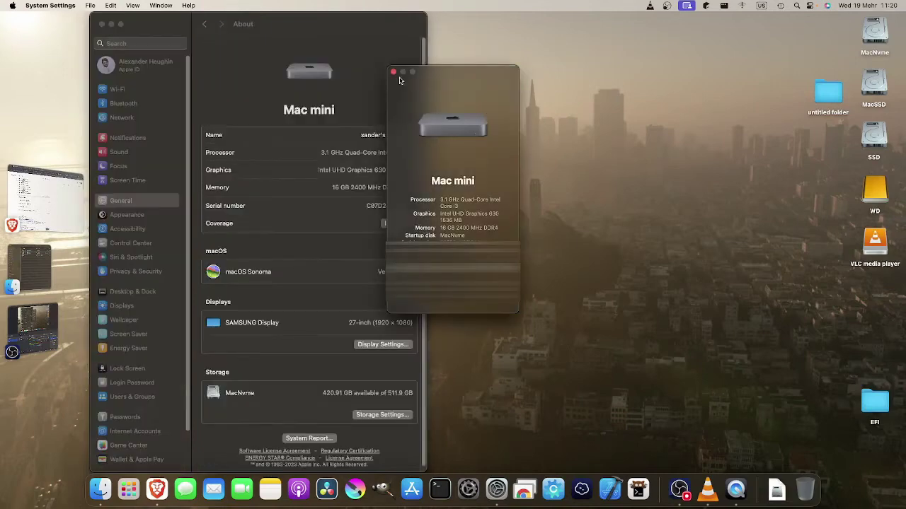
click(394, 77)
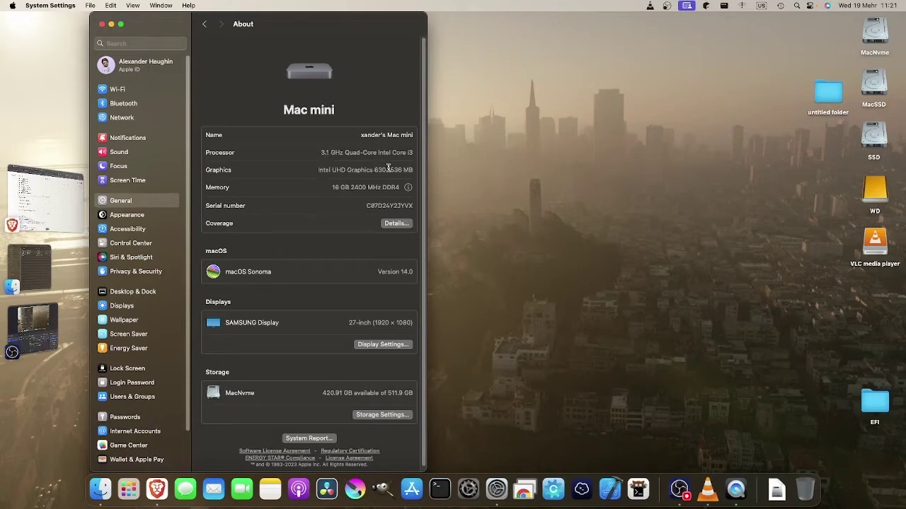
drag(389, 168, 315, 170)
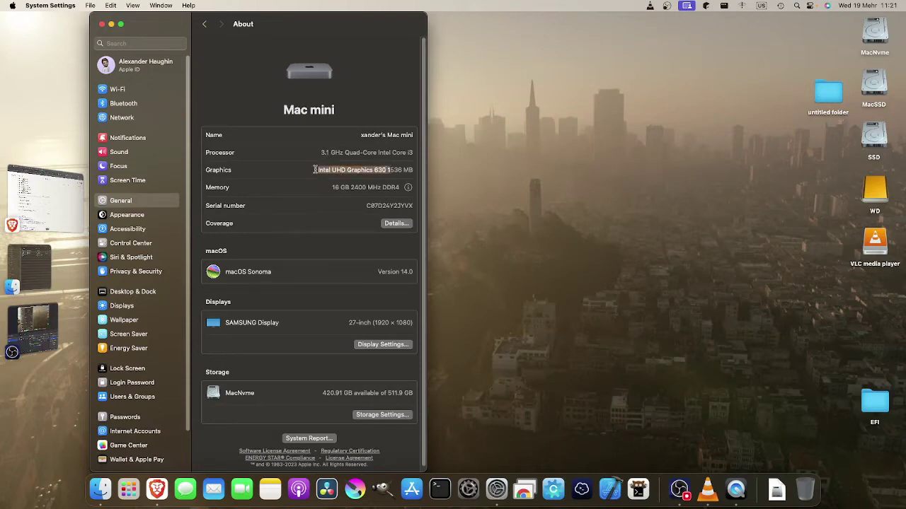
click(337, 169)
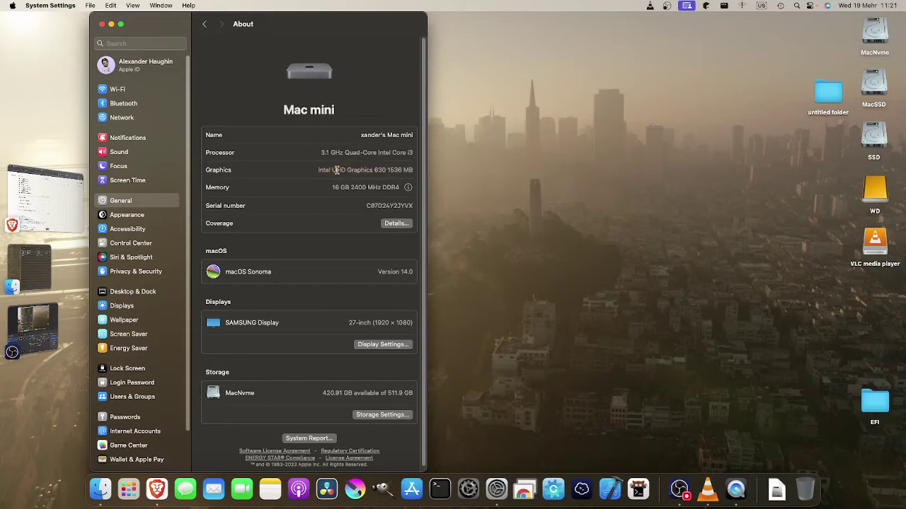
click(111, 27)
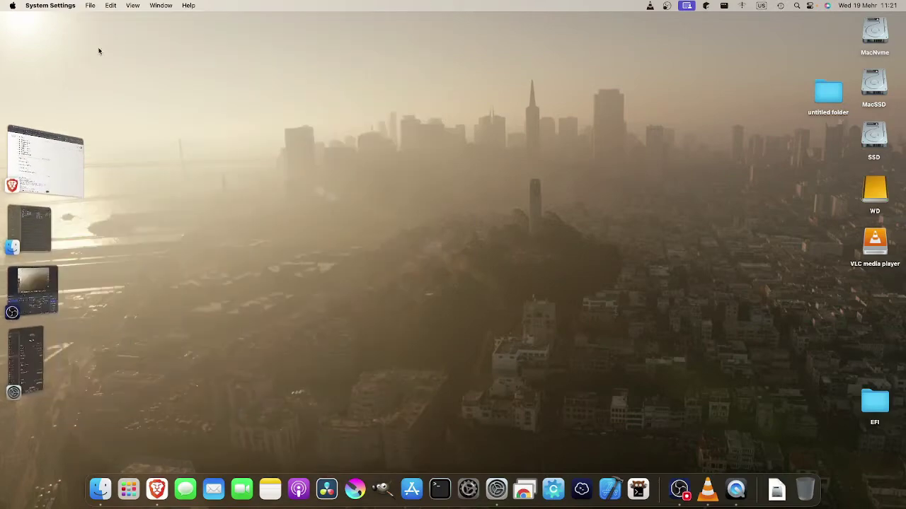
Step: Switch back to Brave and replace the Google query with a search for "rx580 8gb"
click(55, 158)
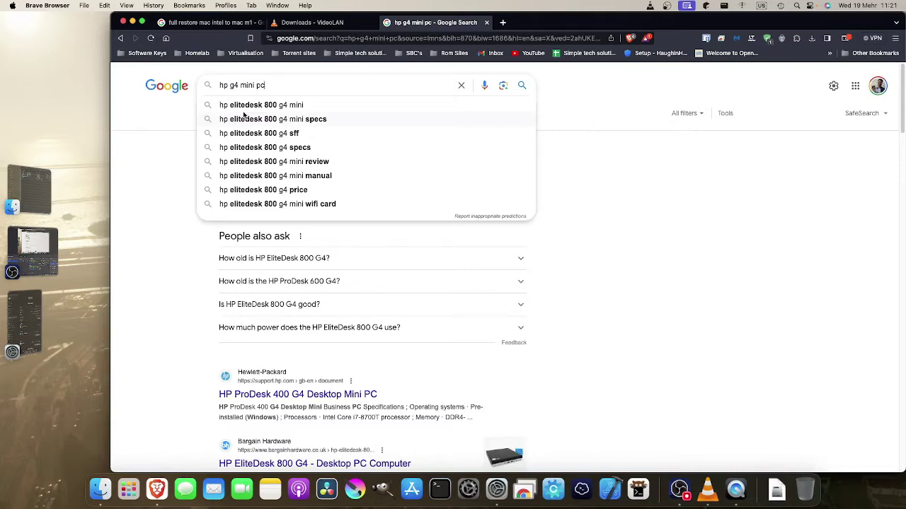
key(BackSpace)
key(BackSpace)
key(BackSpace)
key(BackSpace)
key(BackSpace)
key(BackSpace)
key(BackSpace)
key(BackSpace)
key(BackSpace)
key(BackSpace)
key(BackSpace)
key(BackSpace)
key(BackSpace)
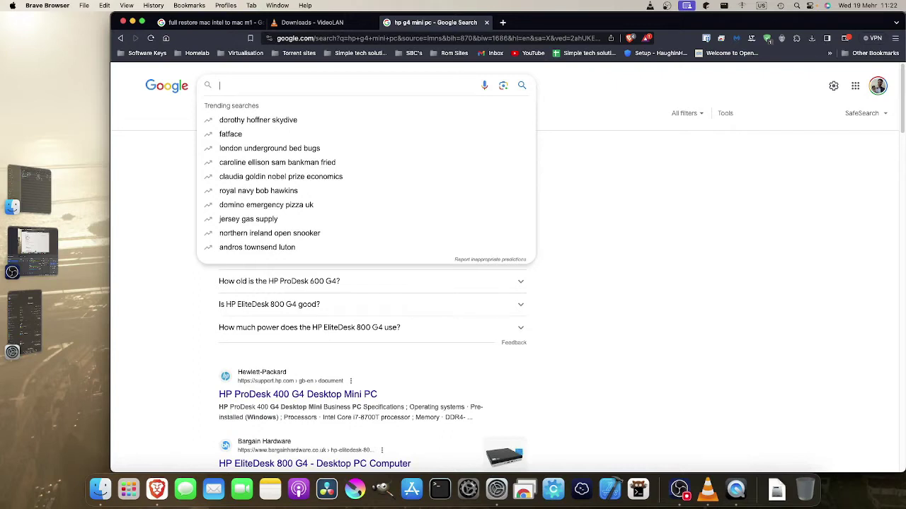
text(rx)
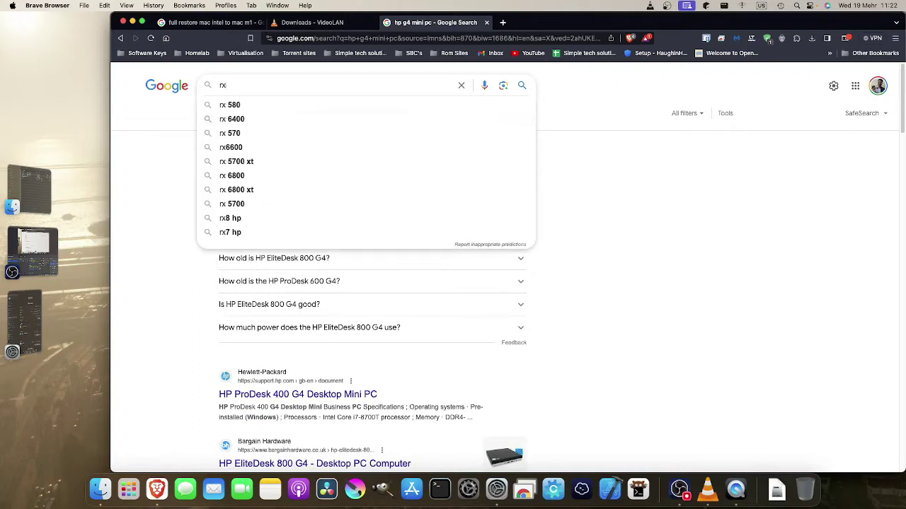
text(80)
key(BackSpace)
key(BackSpace)
text(580 )
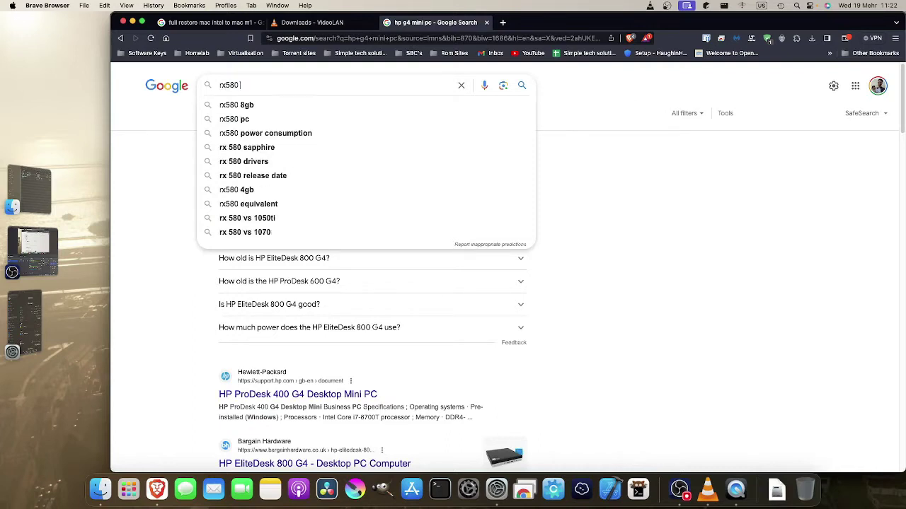
text(8gb)
key(Return)
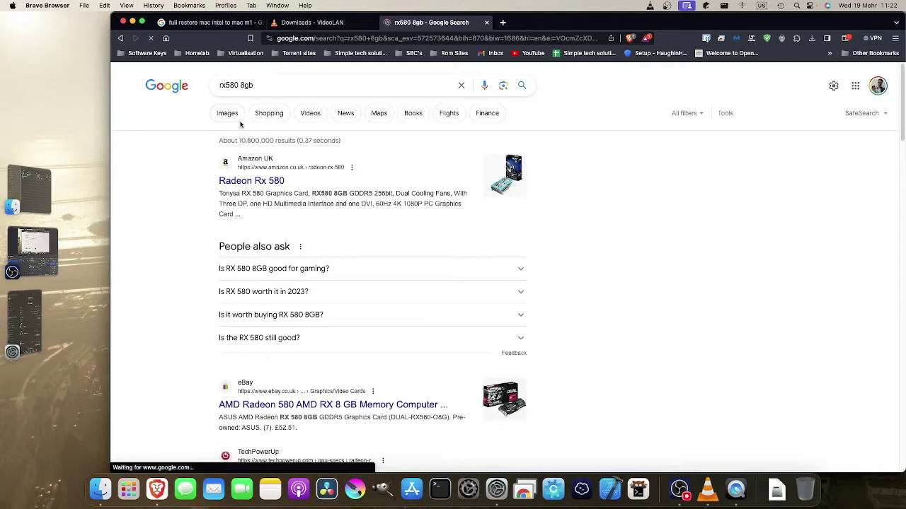
Step: Search for "rx 580 8gb china version" and look through the results for the China-only card
click(219, 85)
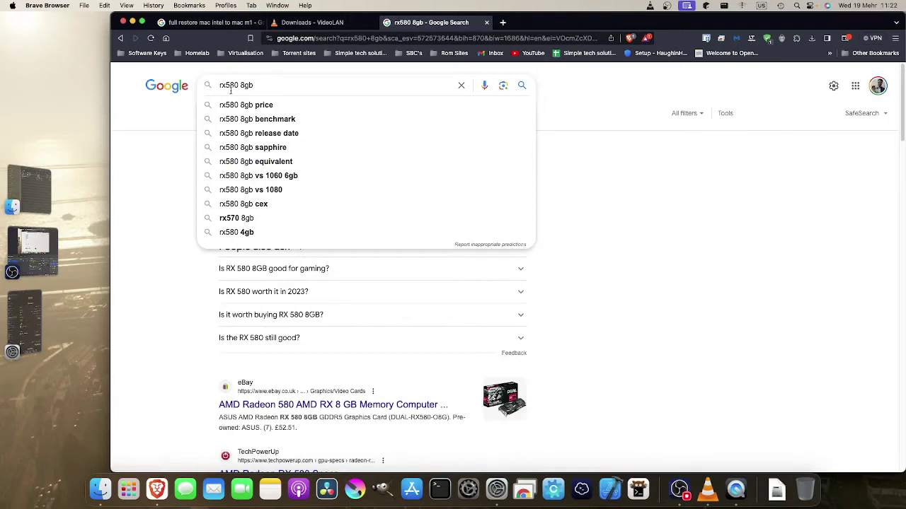
text(chin)
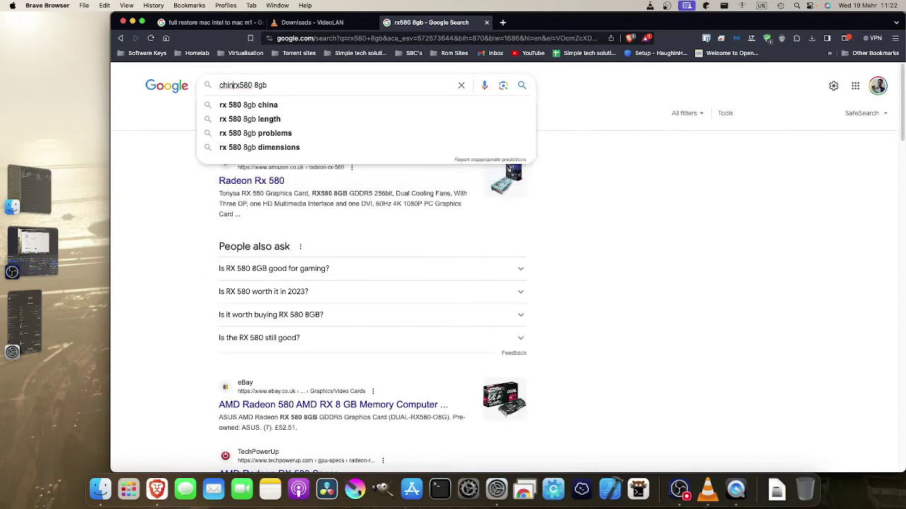
key(Down)
key(BackSpace)
text(a version)
key(Return)
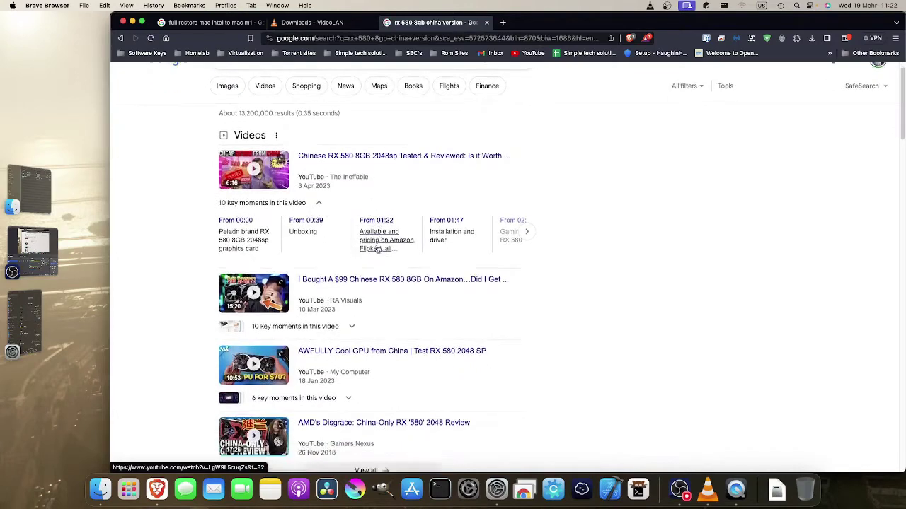
scroll(377, 249, down, 5)
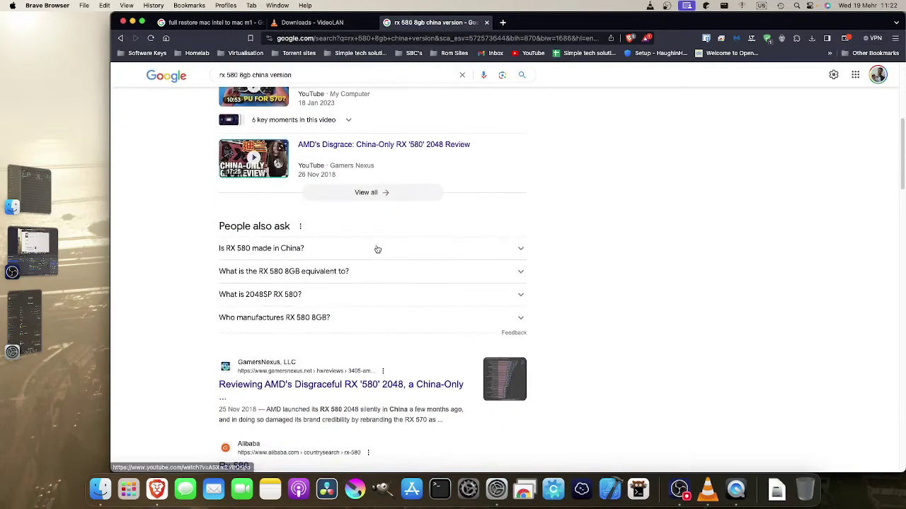
scroll(349, 283, down, 3)
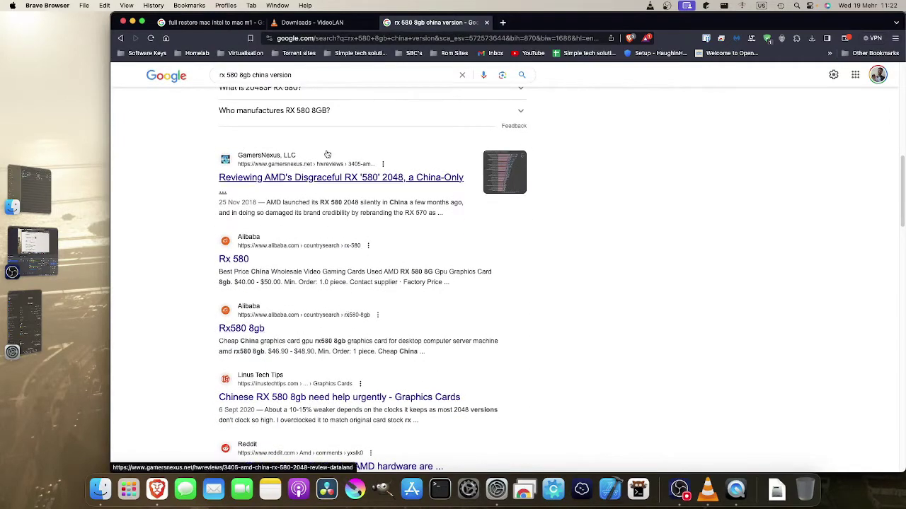
scroll(297, 212, up, 3)
Step: Shorten the search query to "rx 580"
drag(238, 75, 306, 80)
key(BackSpace)
key(BackSpace)
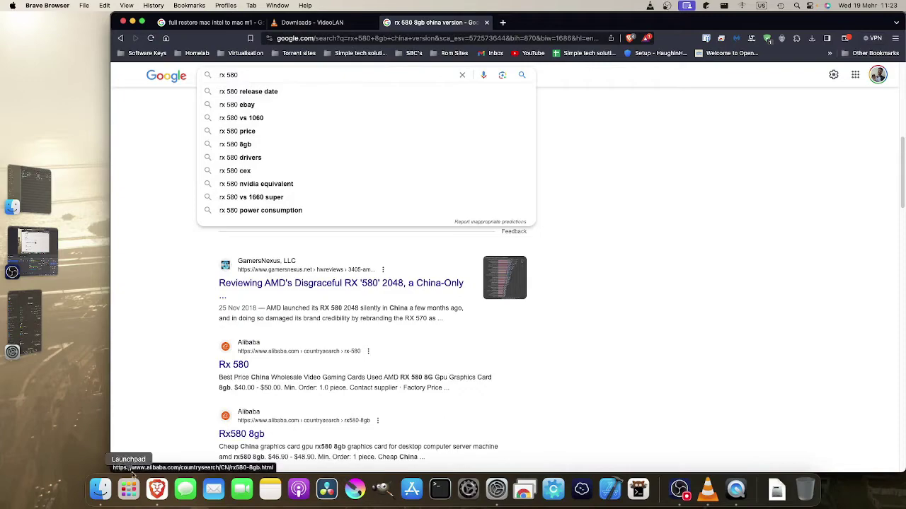
Step: Look through the installed applications and launch OCAuxiliaryTools
click(122, 494)
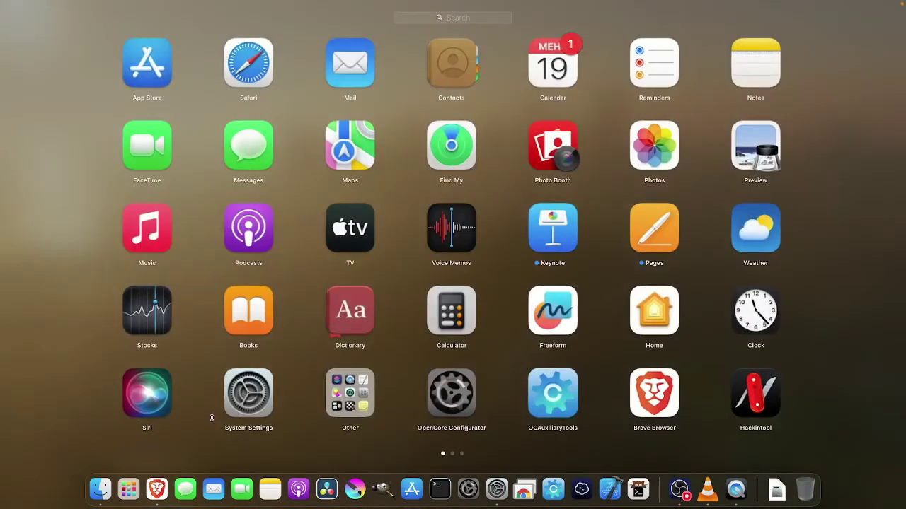
scroll(211, 417, down, 2)
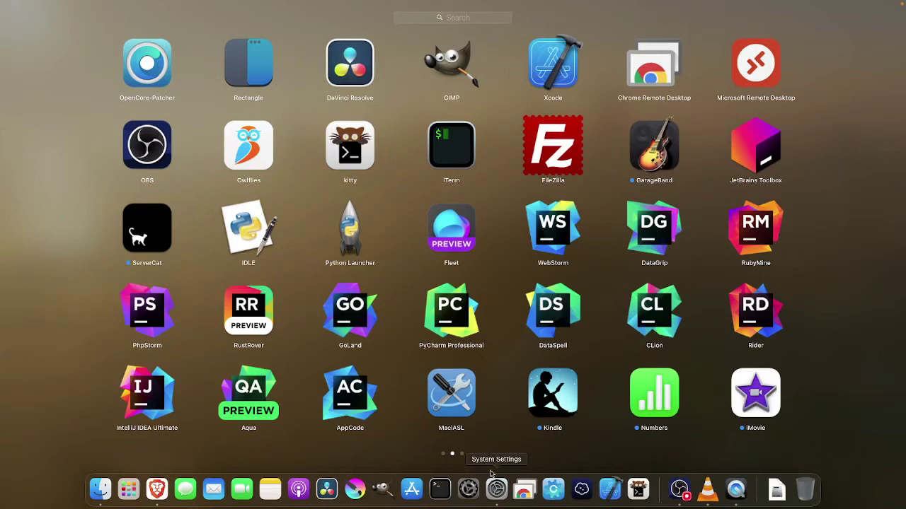
click(563, 495)
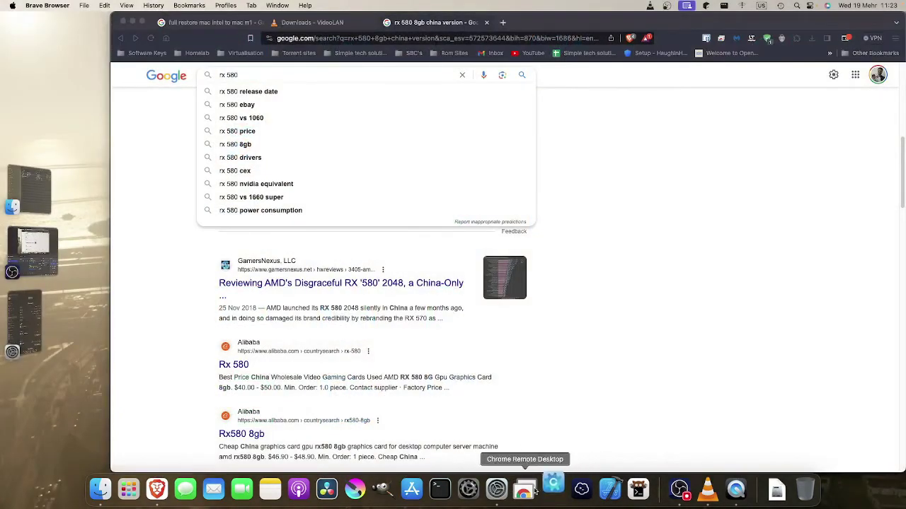
Step: Launch OpenCore Configurator and open its Mount EFI tool
click(130, 489)
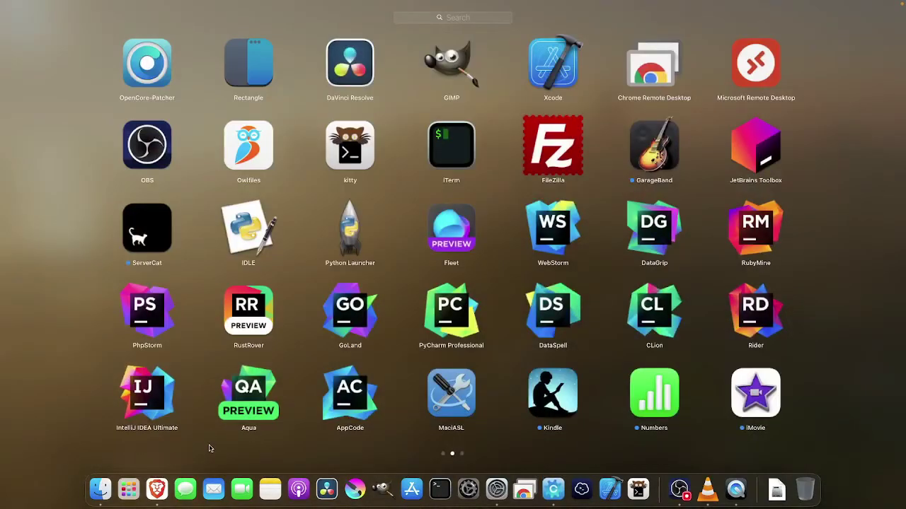
text(o)
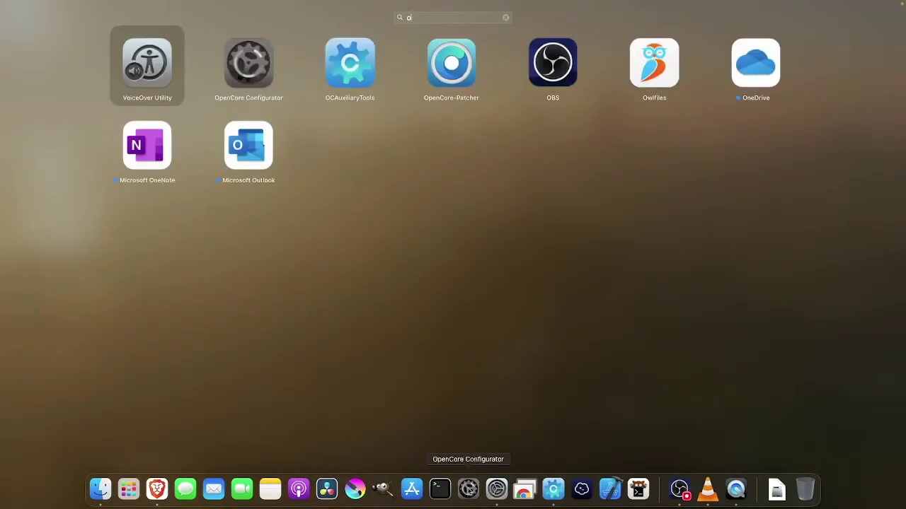
click(474, 488)
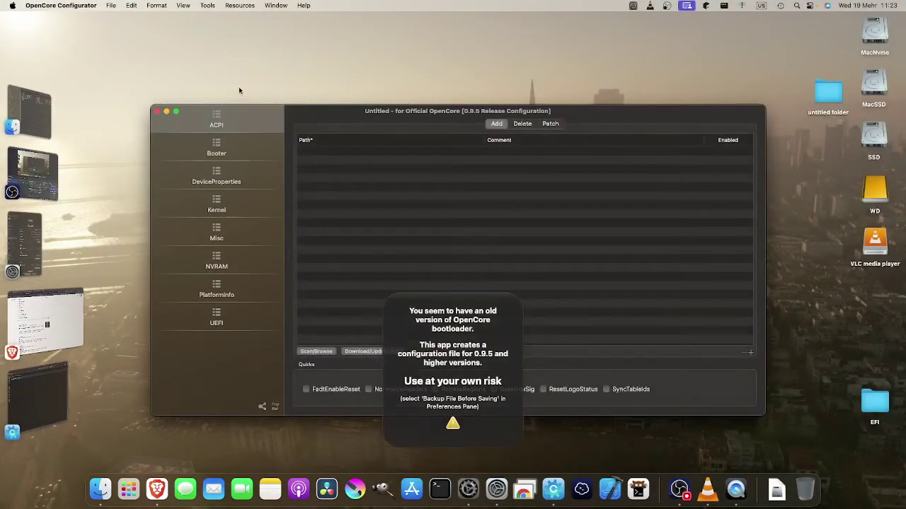
click(209, 8)
click(211, 25)
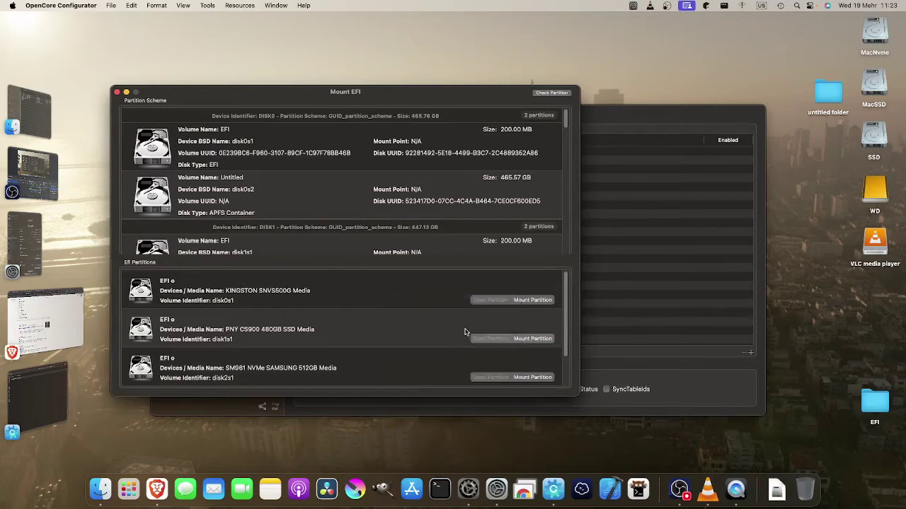
Step: Mount the KINGSTON SNVS500G EFI partition, authorising with the account password, and open the partition in Finder
click(531, 301)
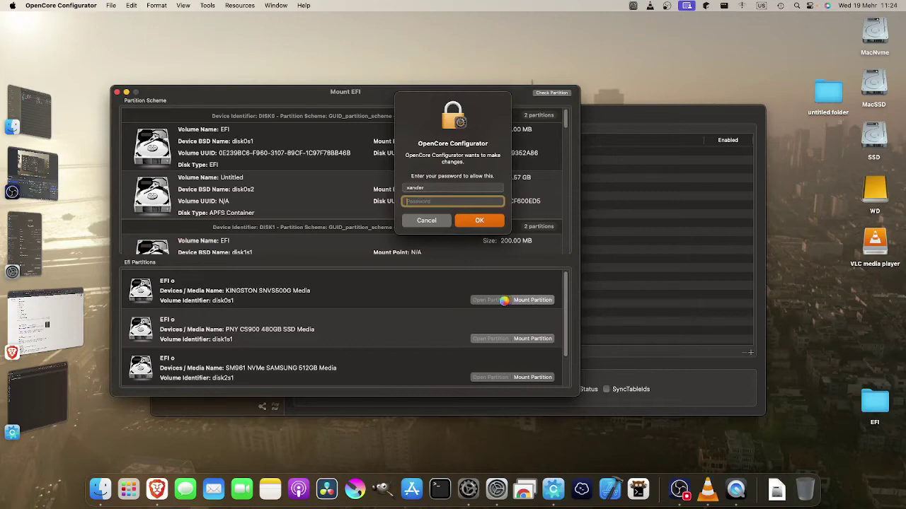
text(••••)
click(479, 221)
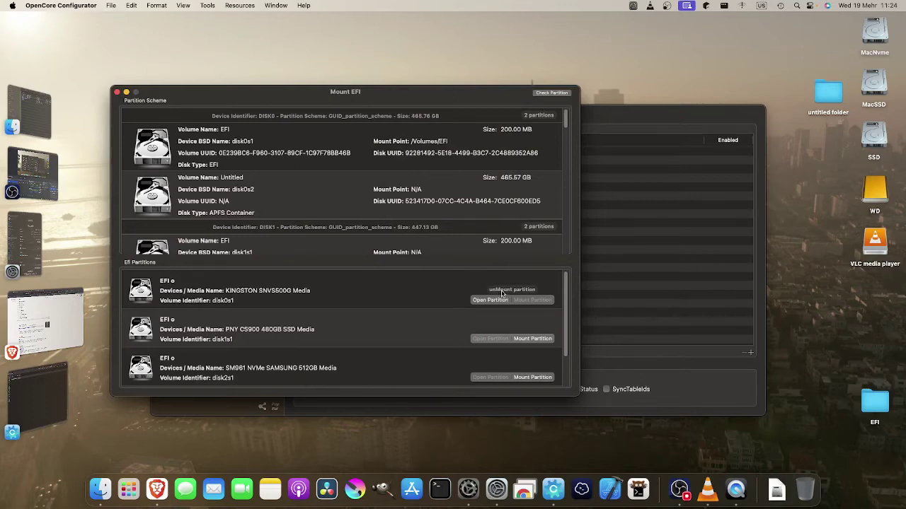
click(475, 303)
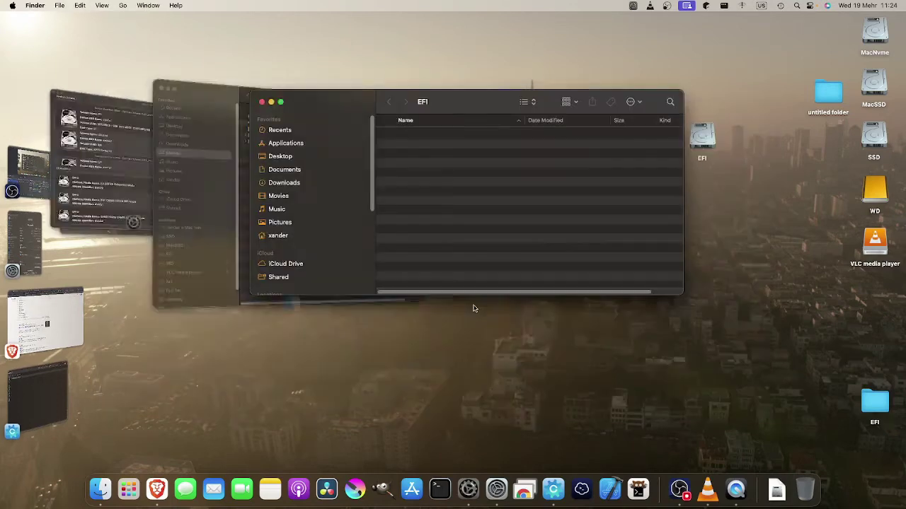
Step: Return to the Mount EFI list, mount the SM961 NVMe SAMSUNG 512GB EFI partition and open its volume from the desktop
click(467, 306)
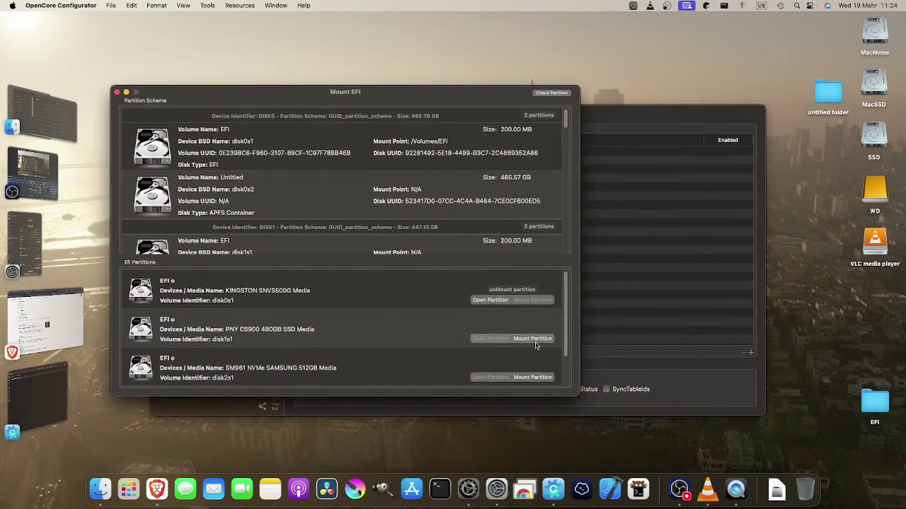
scroll(530, 372, down, 2)
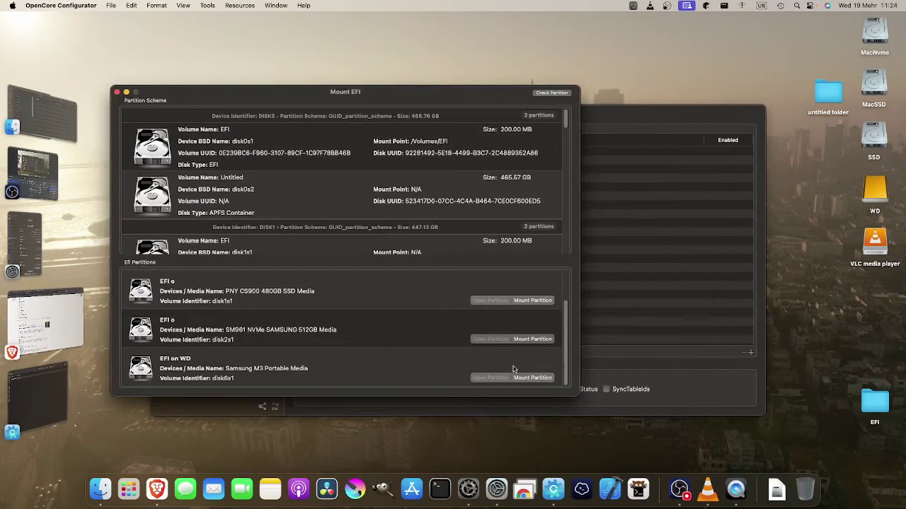
scroll(421, 345, up, 1)
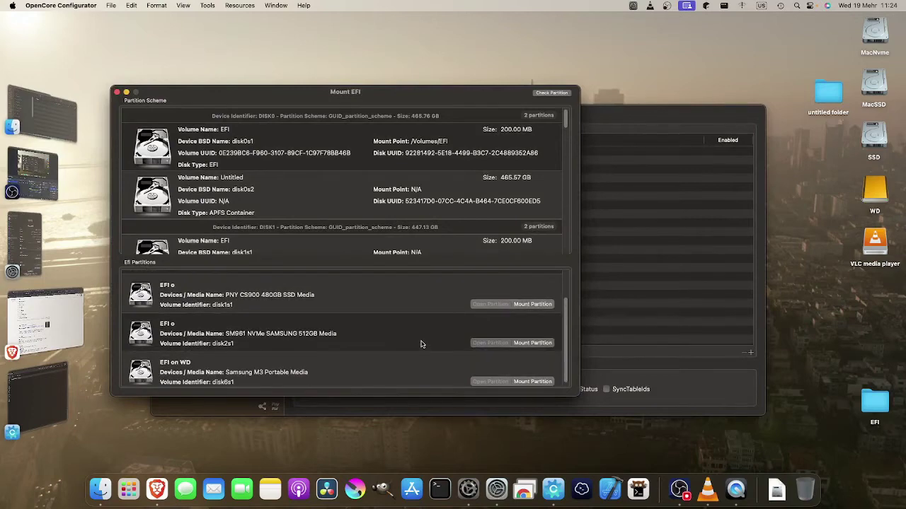
click(524, 344)
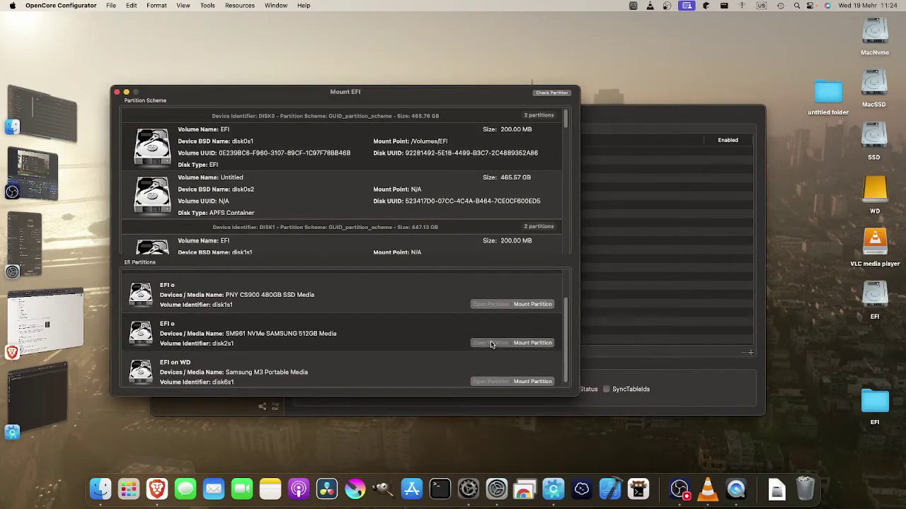
double_click(878, 292)
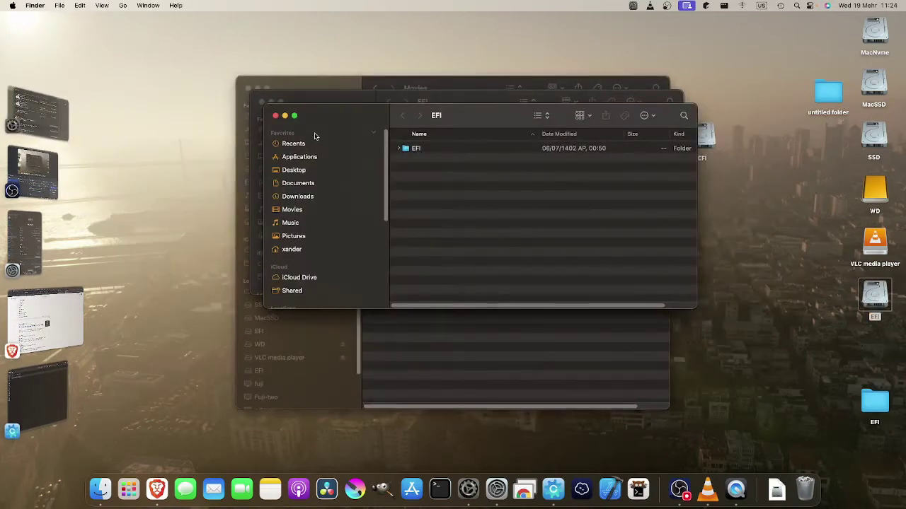
Step: Switch to OCAuxiliaryTools and try to open a config plist from the EFI volume
click(553, 488)
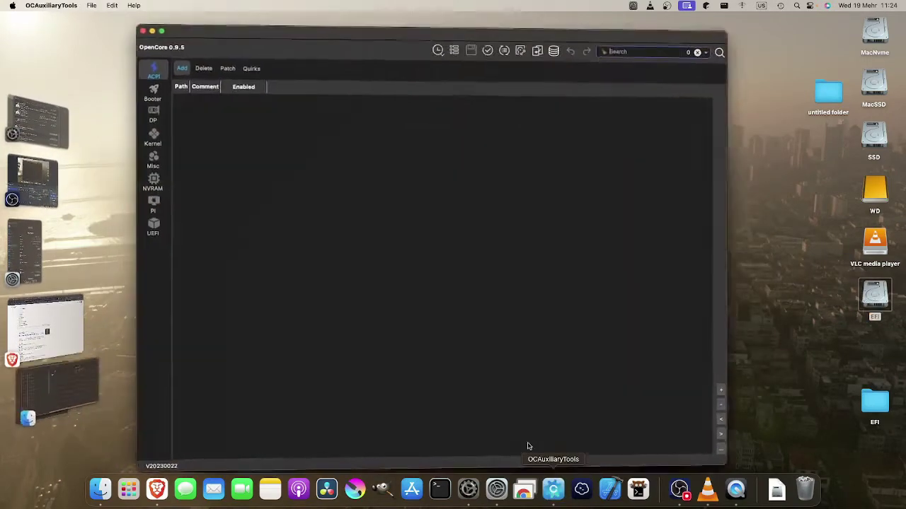
click(91, 5)
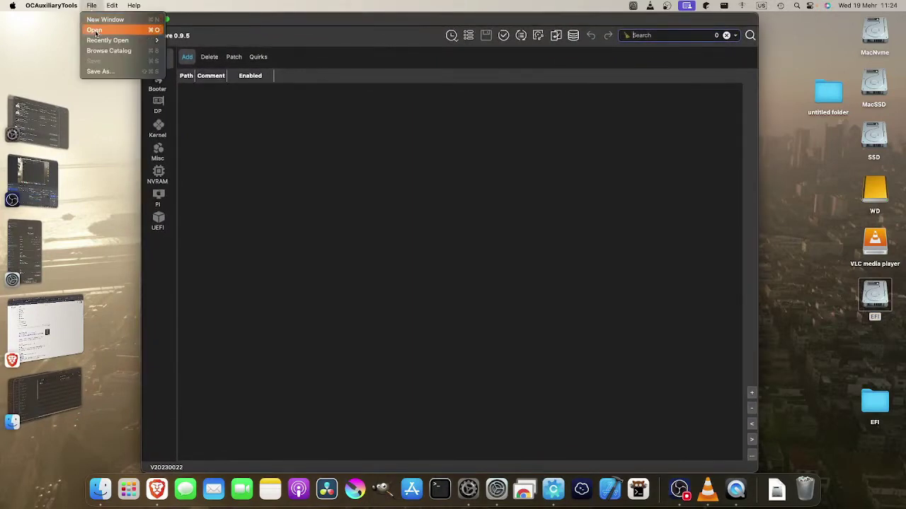
click(95, 32)
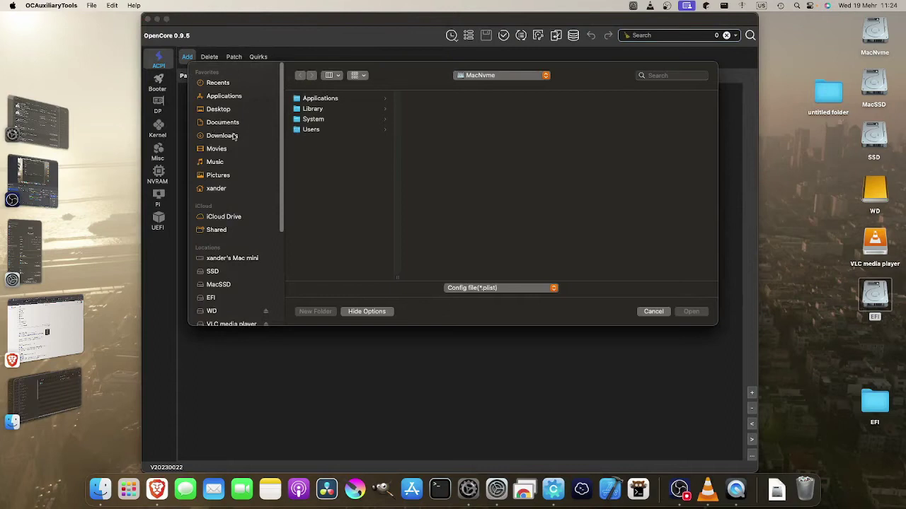
scroll(233, 290, down, 1)
click(211, 298)
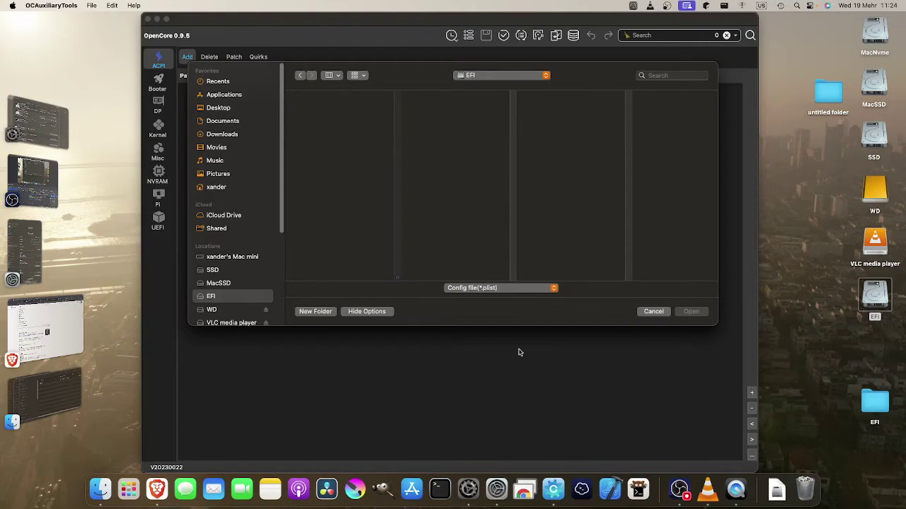
Step: Switch to OpenCore Configurator, then unmount and remount the SM961 NVMe SAMSUNG 512GB EFI partition
click(470, 489)
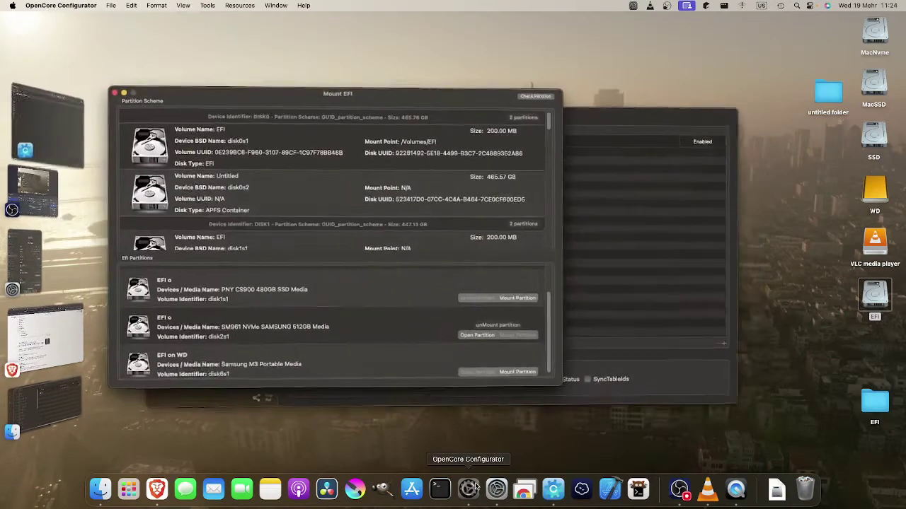
click(499, 336)
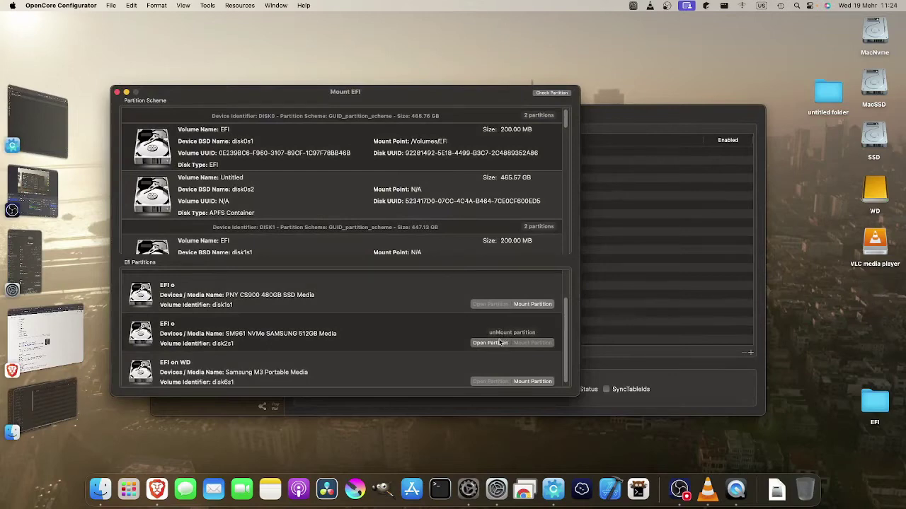
click(539, 297)
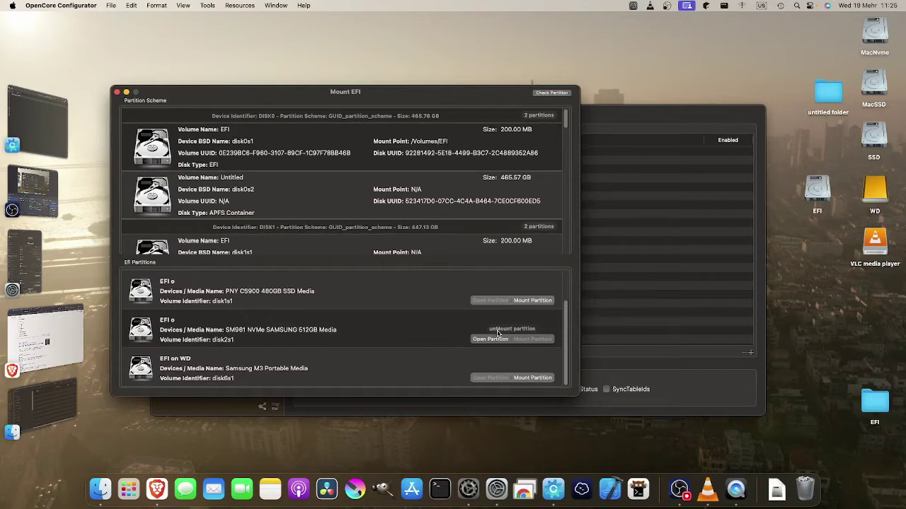
click(512, 330)
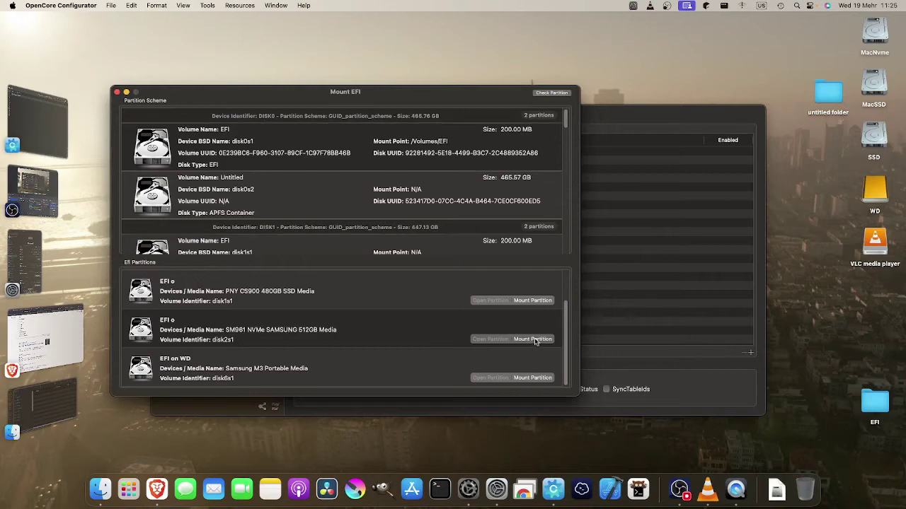
click(533, 338)
Step: Try to import a config file from the EFI volume, showing its items as icons, then cancel the import
click(627, 372)
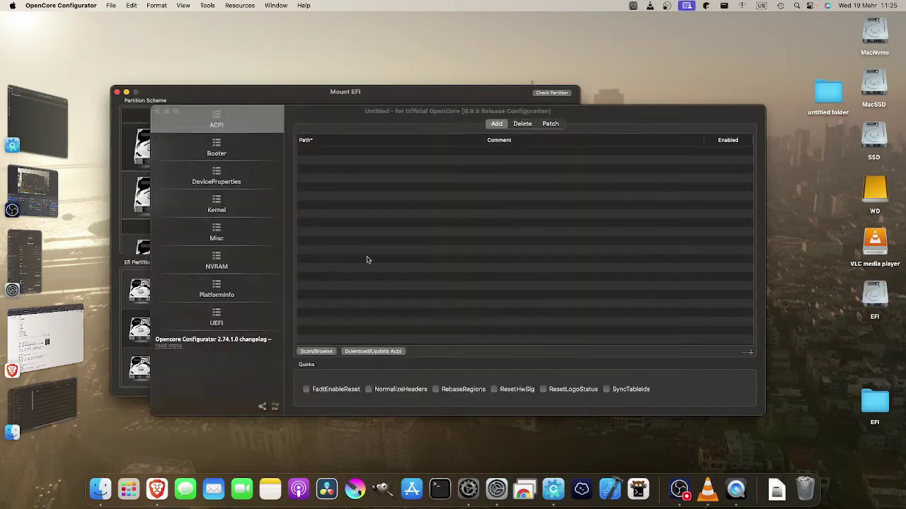
click(112, 6)
click(133, 38)
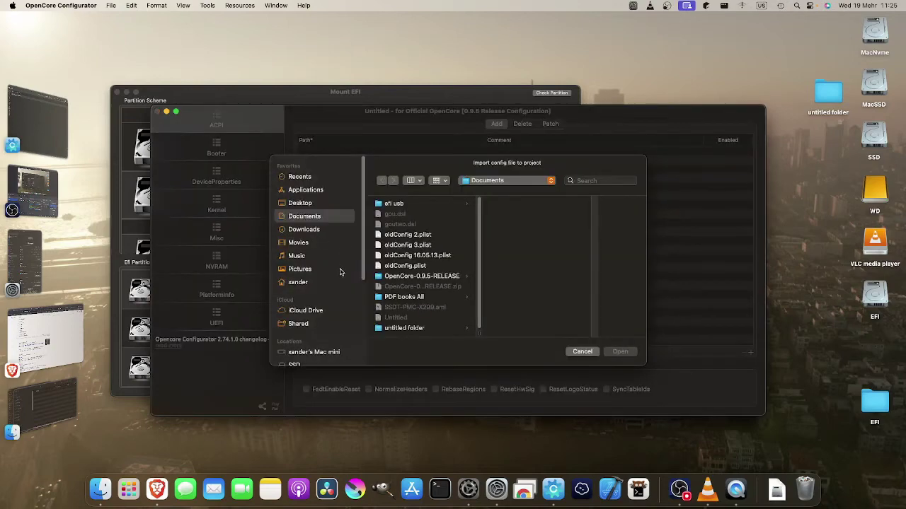
scroll(319, 326, down, 5)
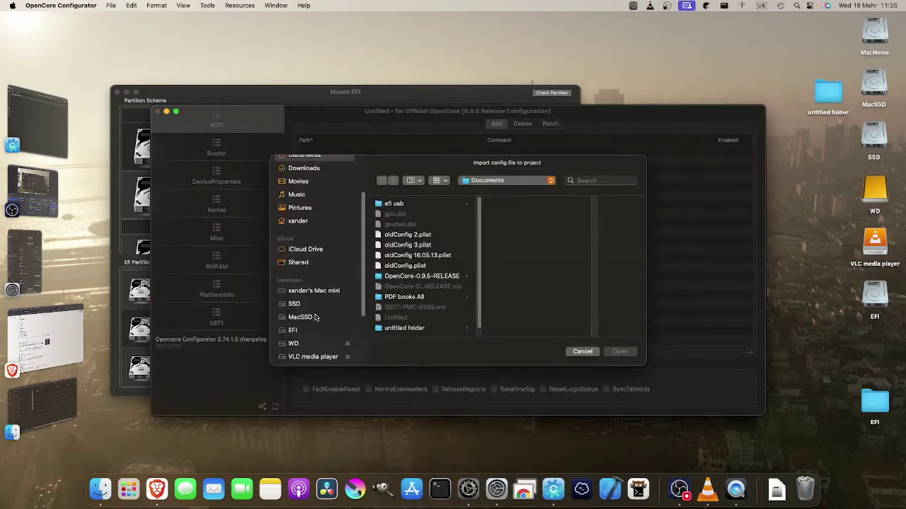
click(293, 331)
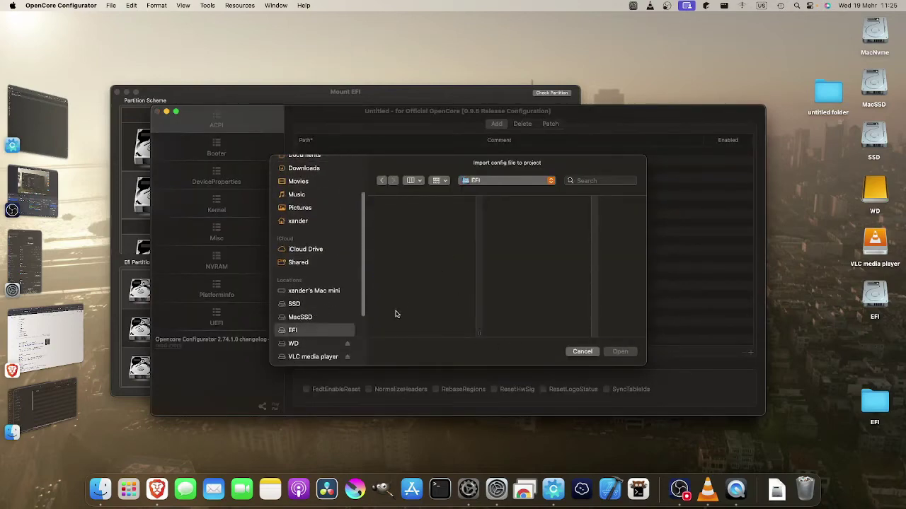
click(421, 182)
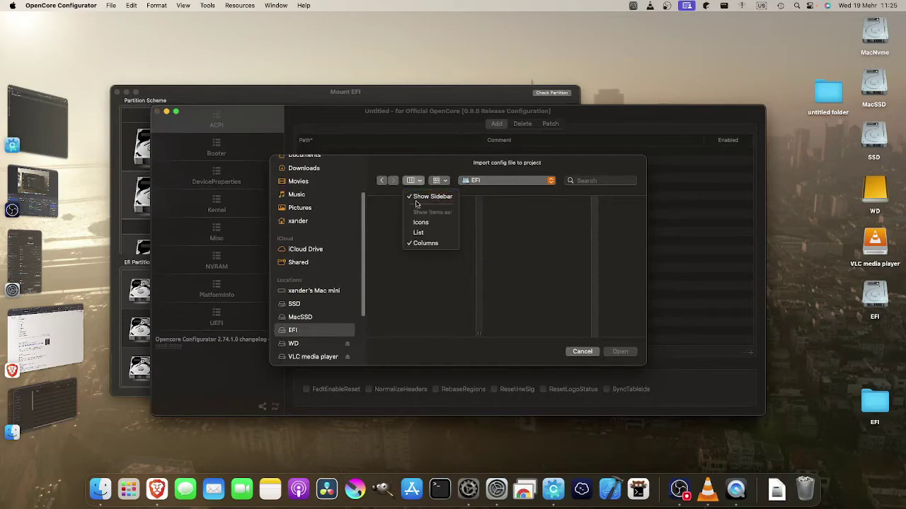
click(422, 222)
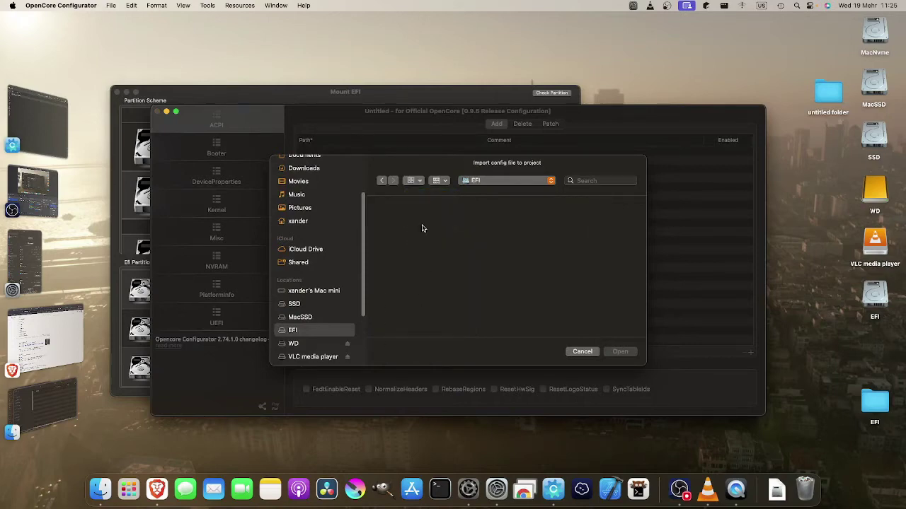
click(583, 352)
Step: Switch to Finder, try to copy the EFI folder from the mounted EFI volume to the desktop, and stop the copy at the duplicate-folder prompt
click(100, 489)
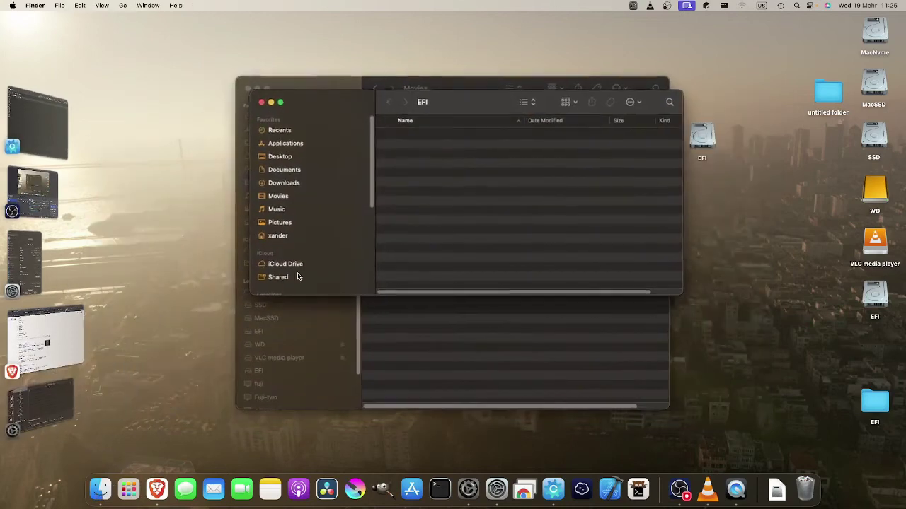
scroll(300, 248, down, 4)
click(271, 263)
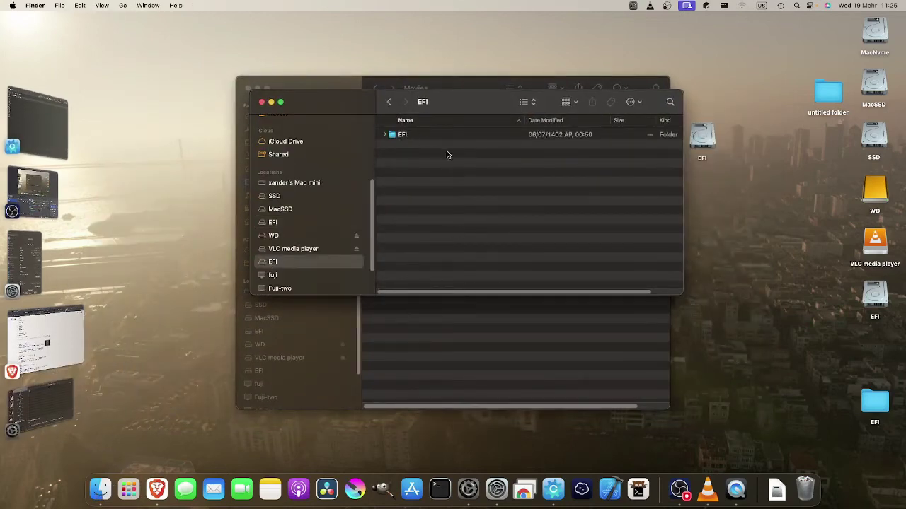
right_click(404, 134)
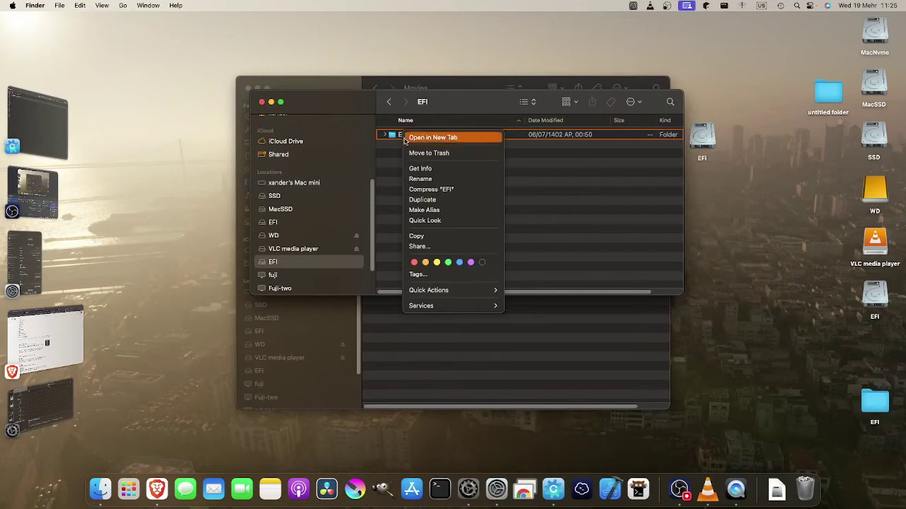
click(423, 239)
right_click(723, 204)
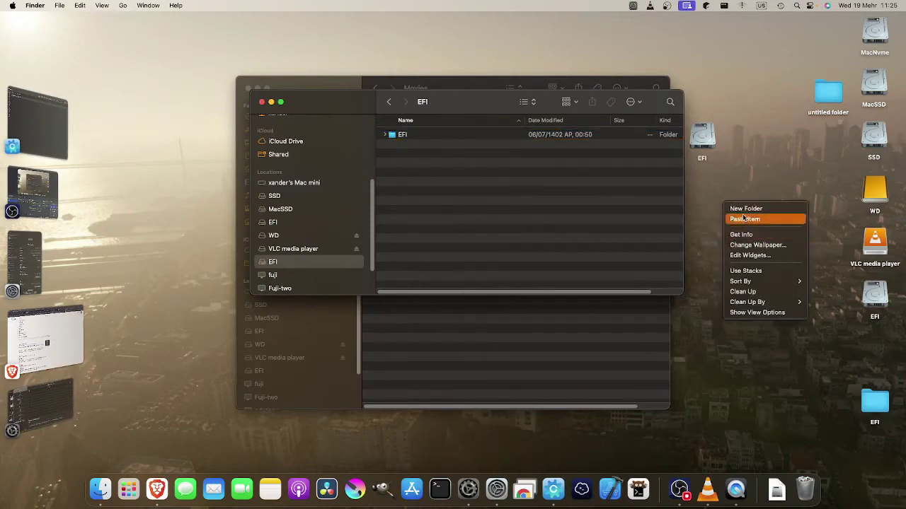
click(743, 218)
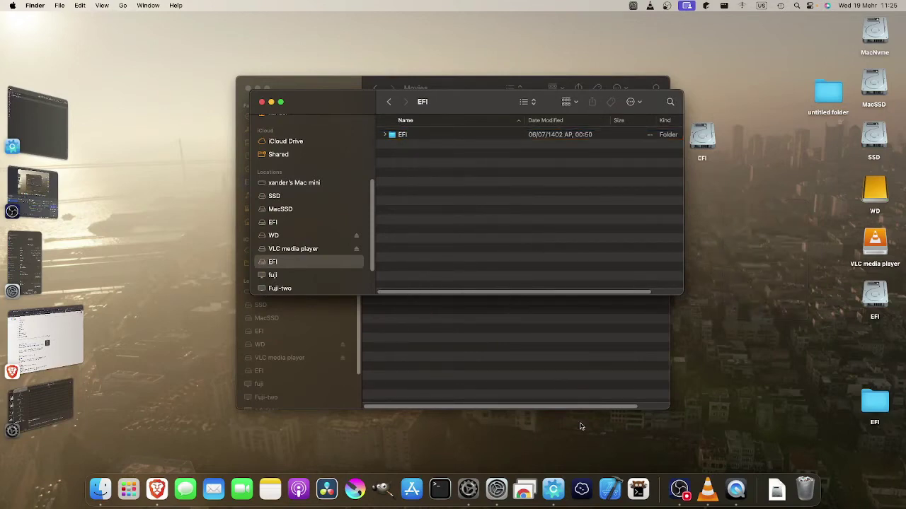
right_click(553, 490)
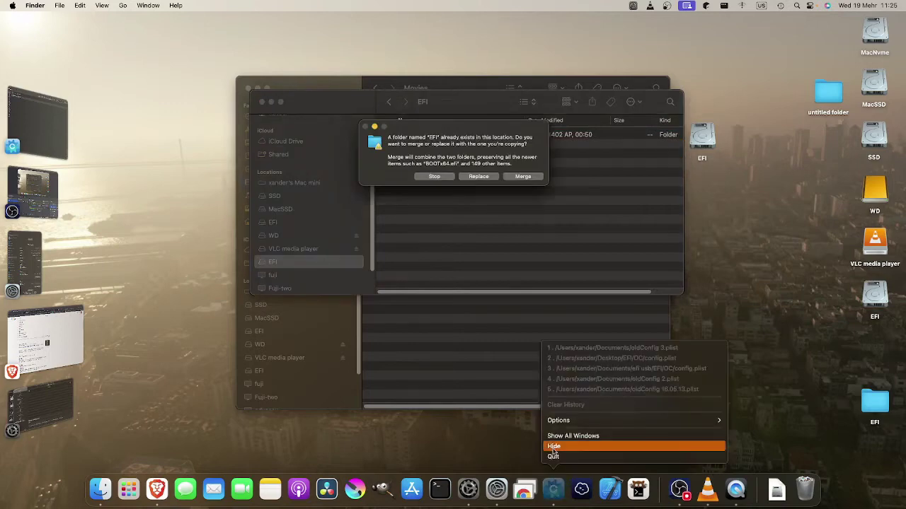
click(435, 177)
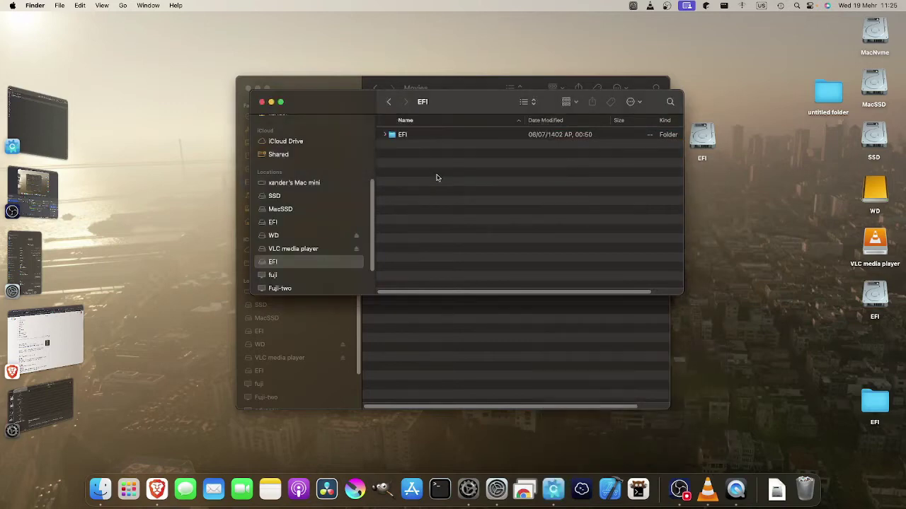
Step: Quit OCAuxiliaryTools and launch it again
right_click(553, 489)
click(568, 456)
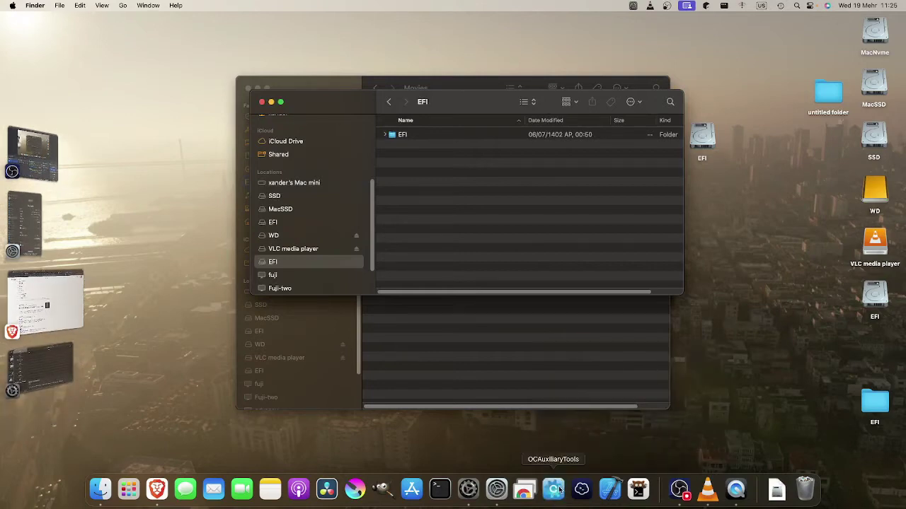
click(556, 491)
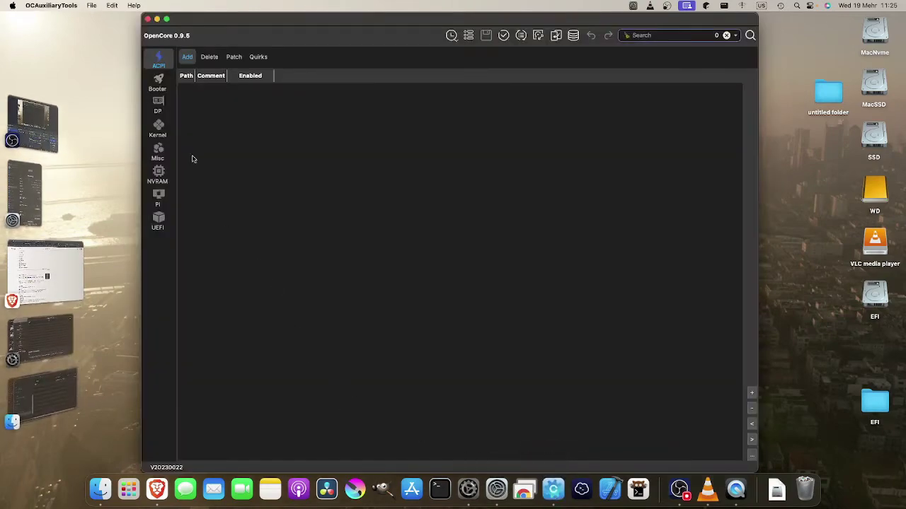
Step: Try to open a config file from the EFI volume with all file types shown, then cancel
click(90, 4)
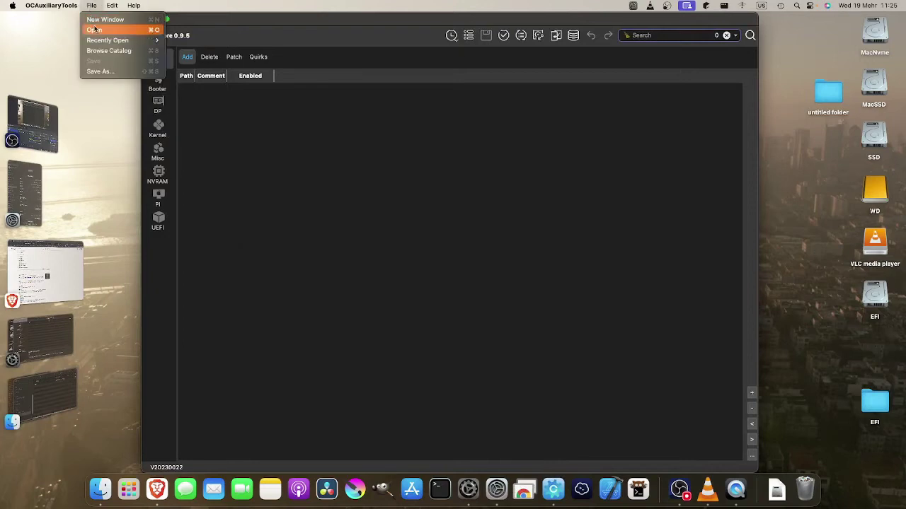
click(266, 231)
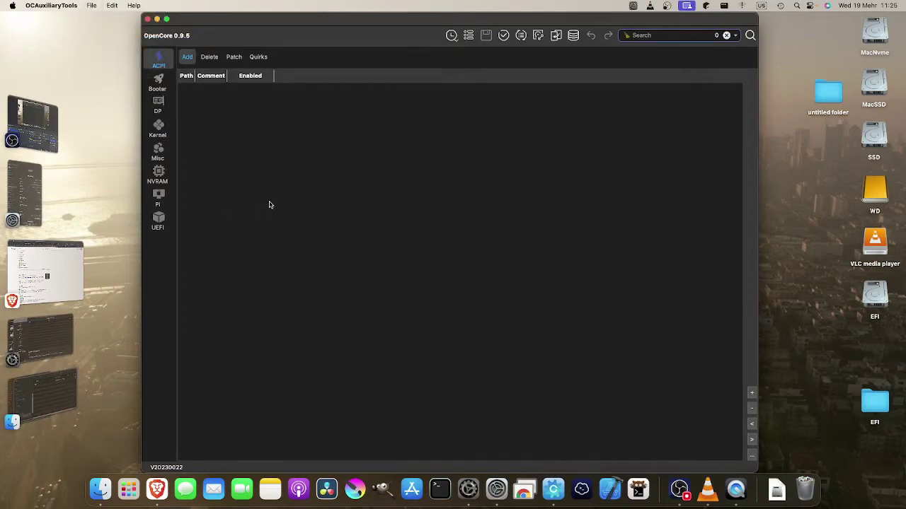
key(super+o)
click(219, 298)
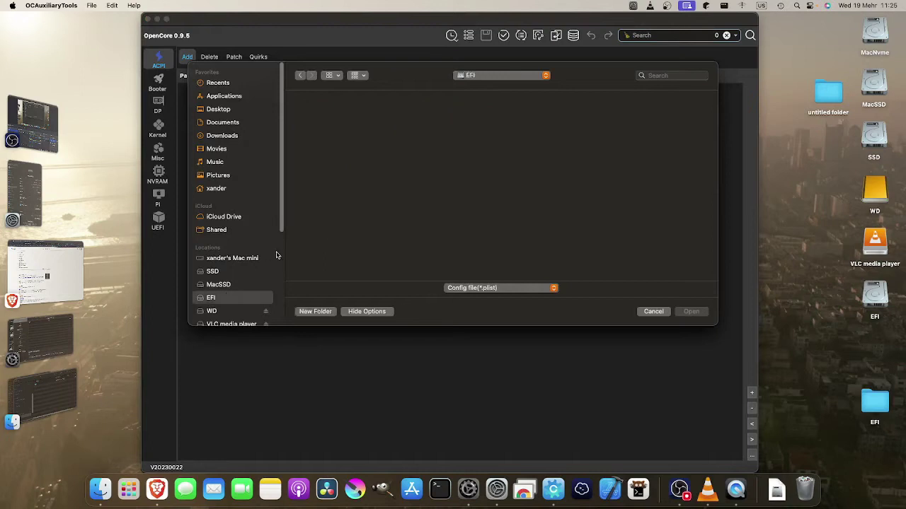
click(501, 289)
click(471, 299)
click(482, 75)
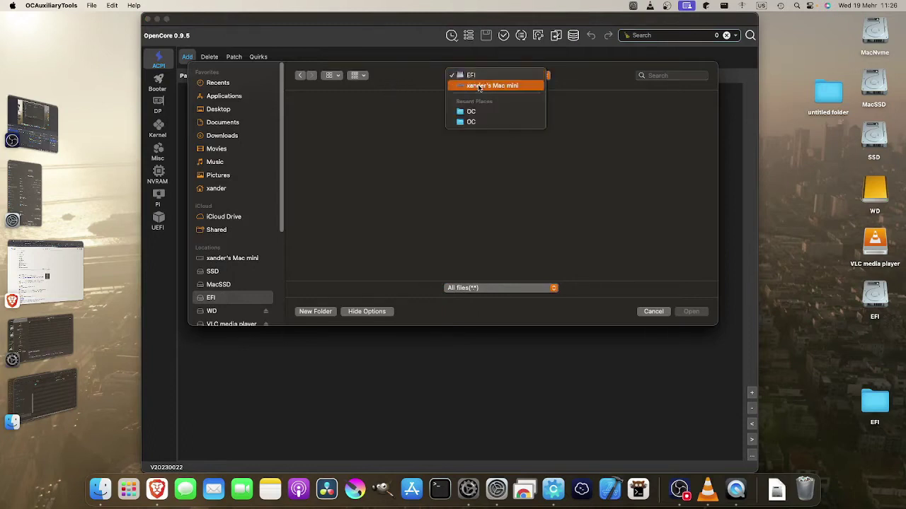
click(332, 331)
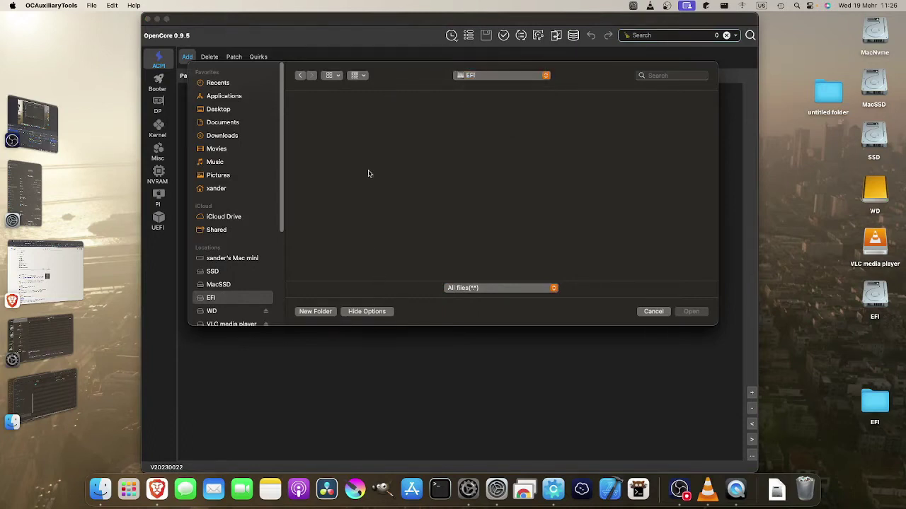
click(333, 75)
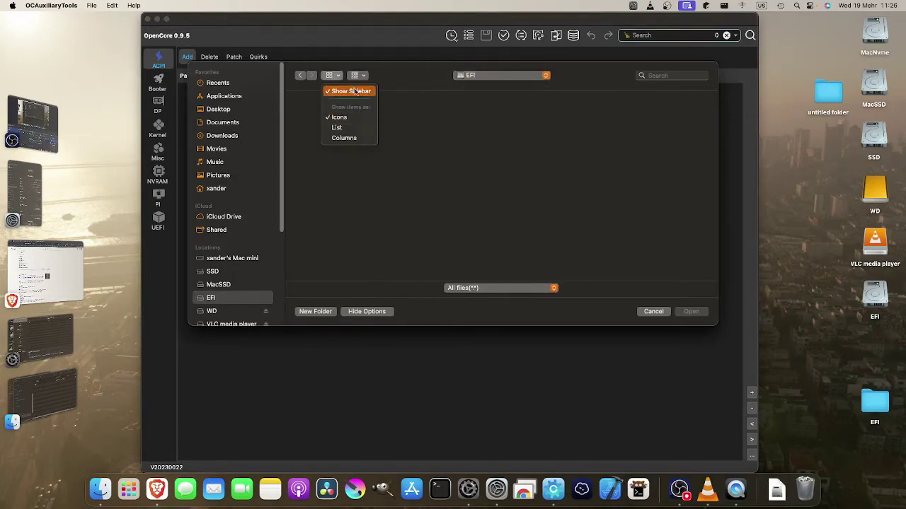
click(654, 313)
click(648, 316)
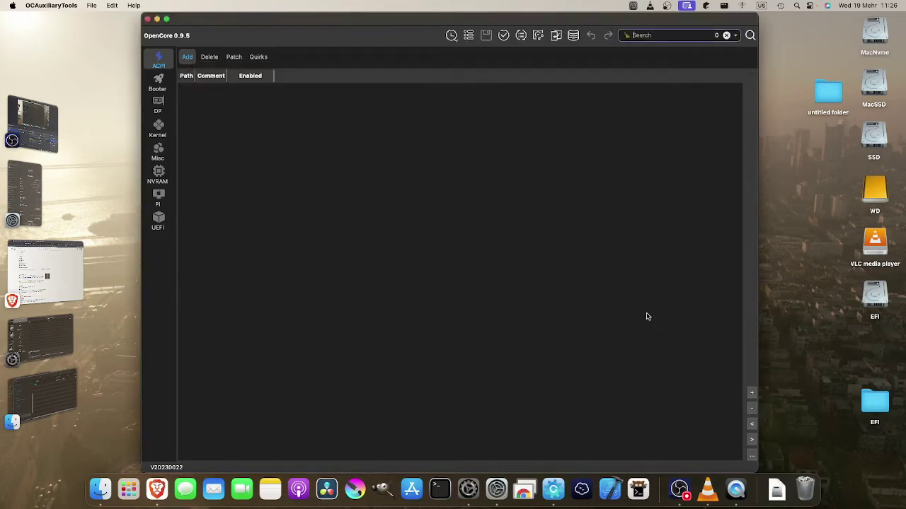
Step: Switch to Finder and paste the copied EFI folder onto the SSD volume
right_click(809, 171)
mouse_move(841, 249)
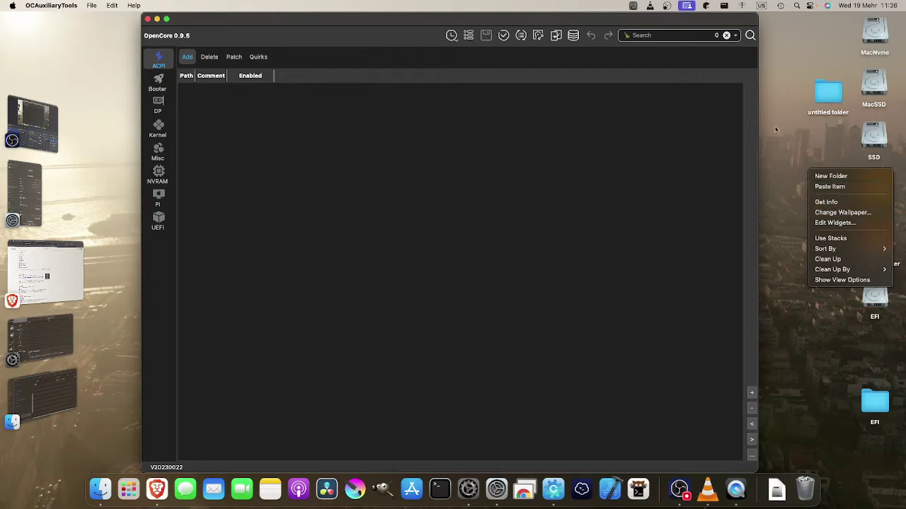
click(95, 491)
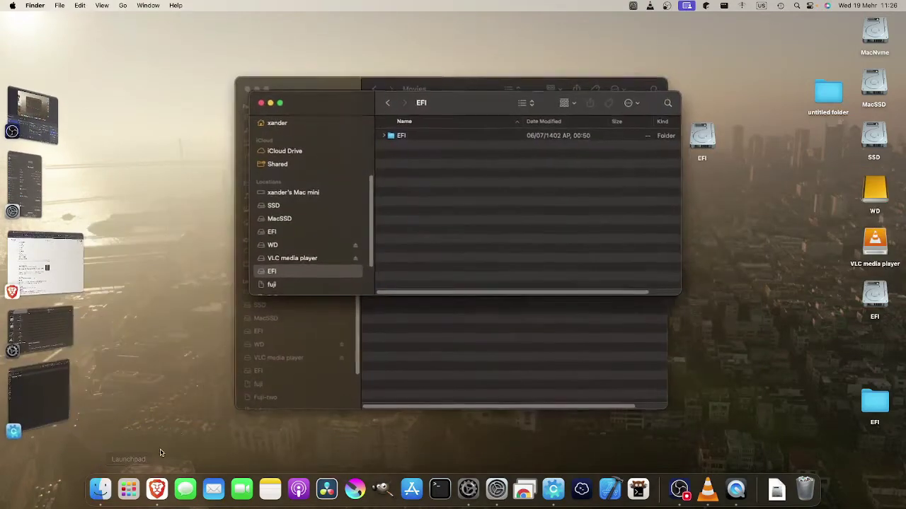
click(384, 135)
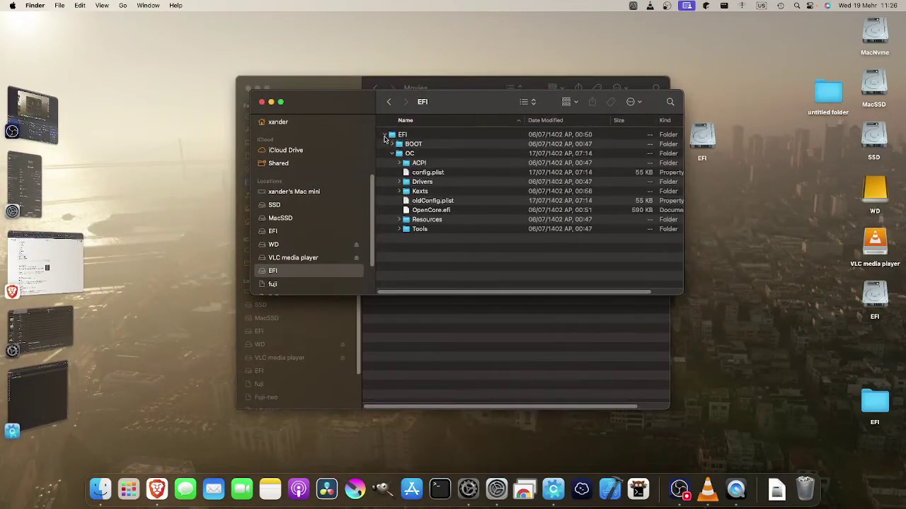
click(384, 136)
scroll(280, 177, down, 3)
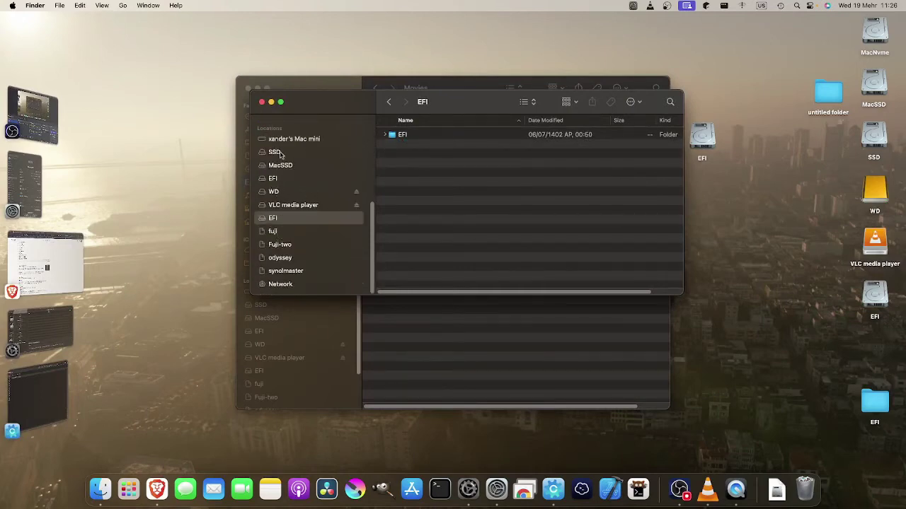
click(279, 153)
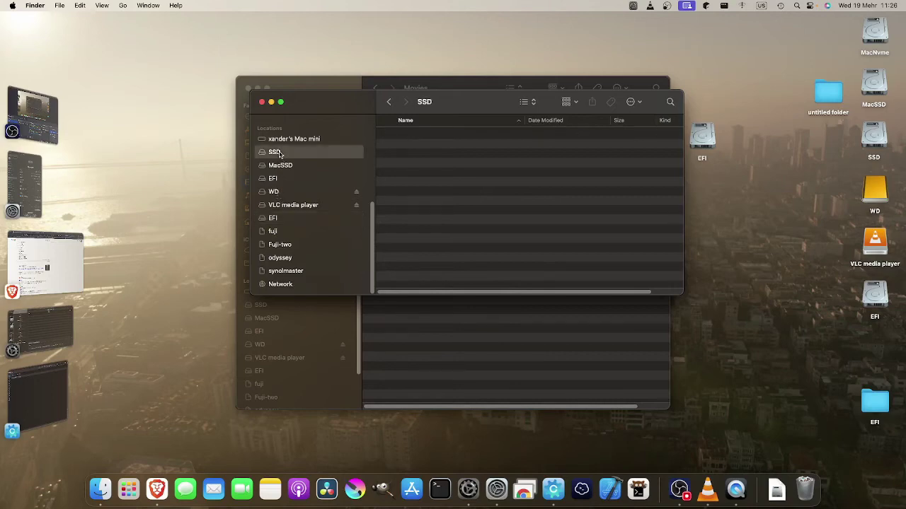
right_click(423, 158)
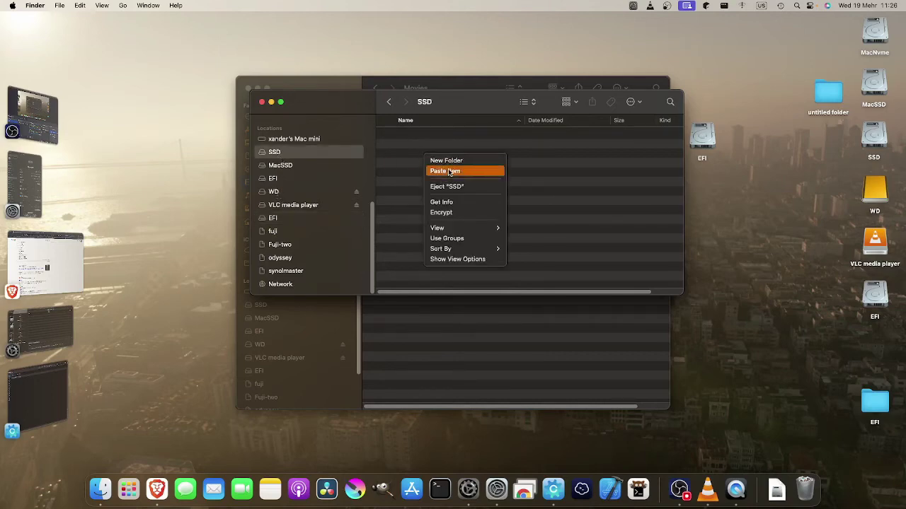
click(449, 171)
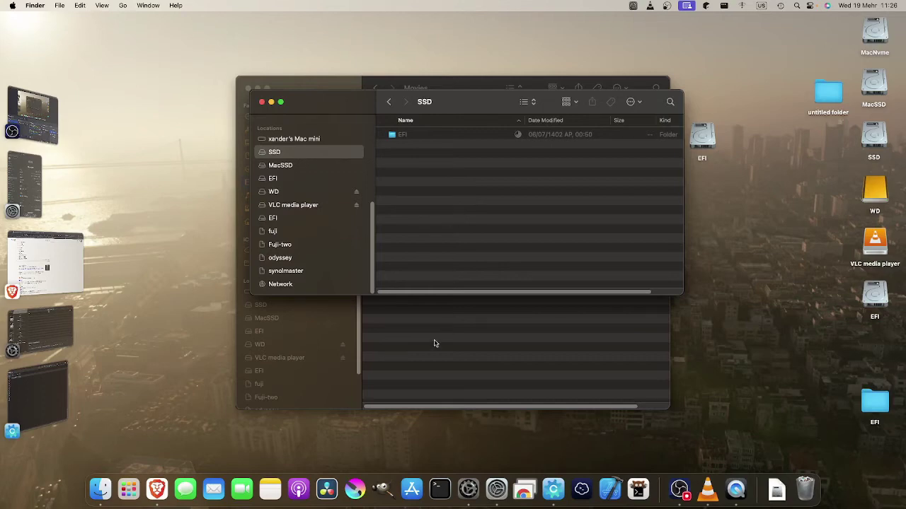
Step: Switch to OCAuxiliaryTools and open config.plist from the EFI/OC folder on the SSD volume
click(549, 484)
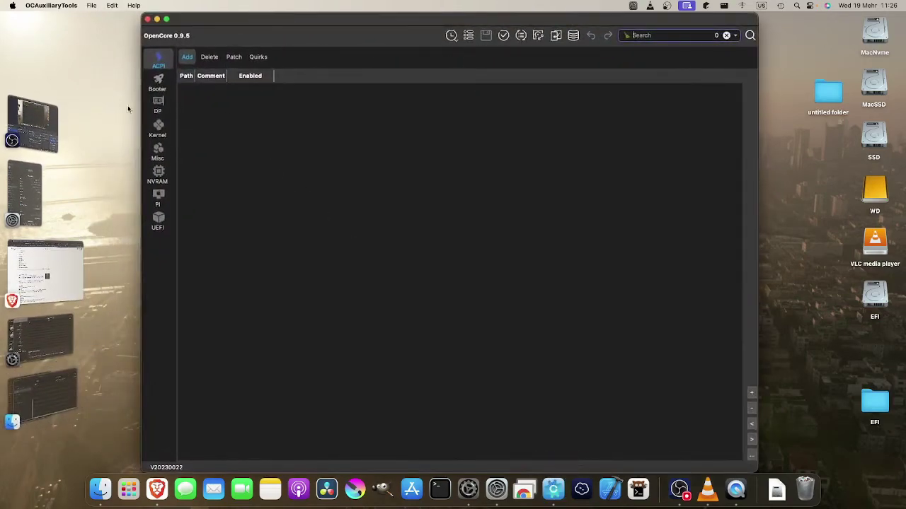
click(92, 6)
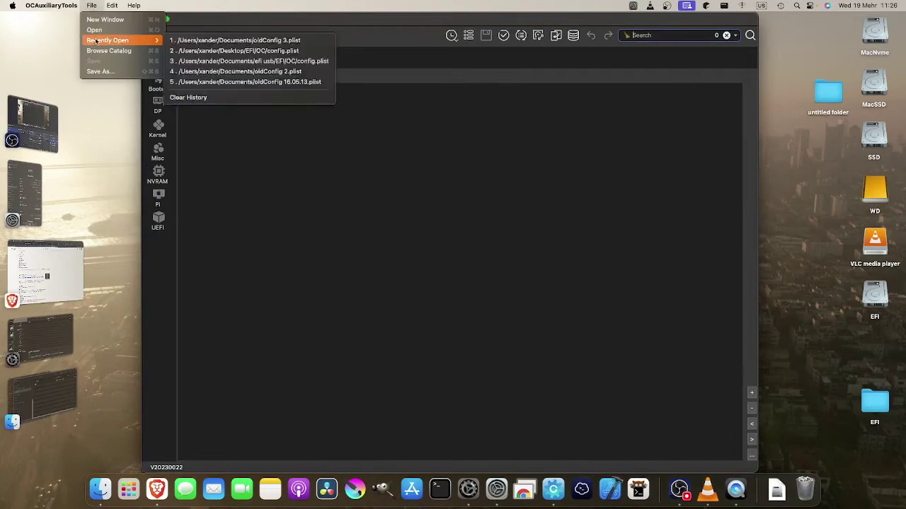
click(97, 31)
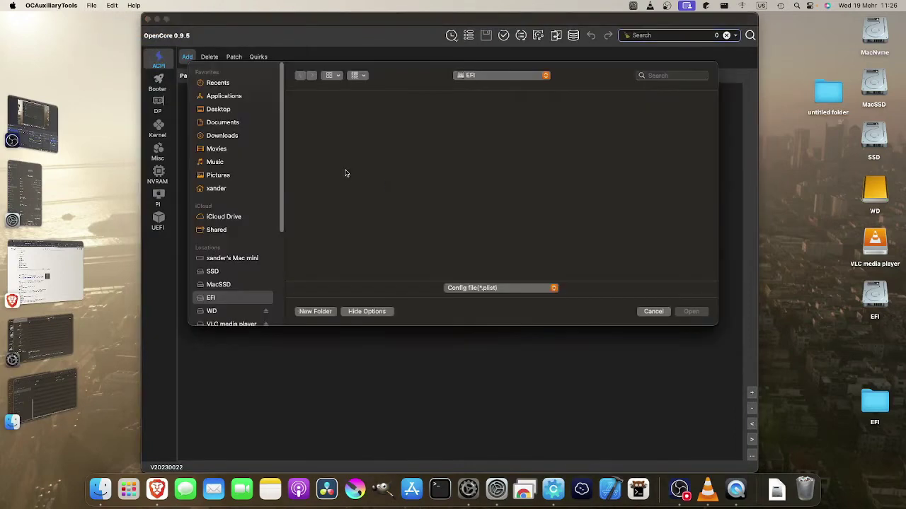
scroll(233, 271, down, 3)
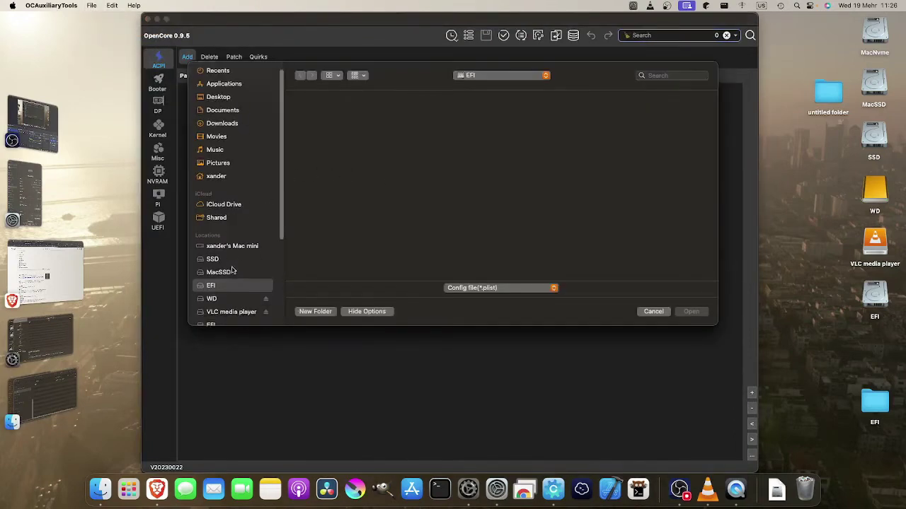
click(215, 231)
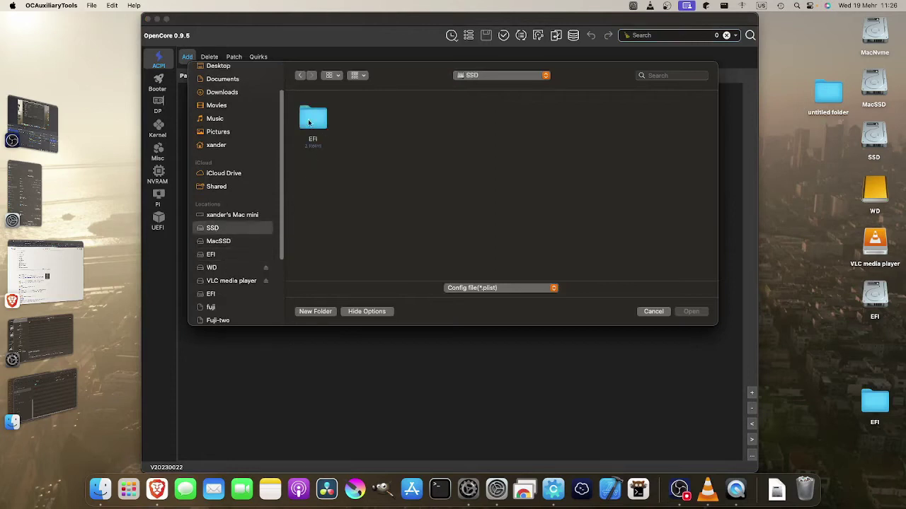
click(308, 123)
double_click(309, 122)
double_click(353, 122)
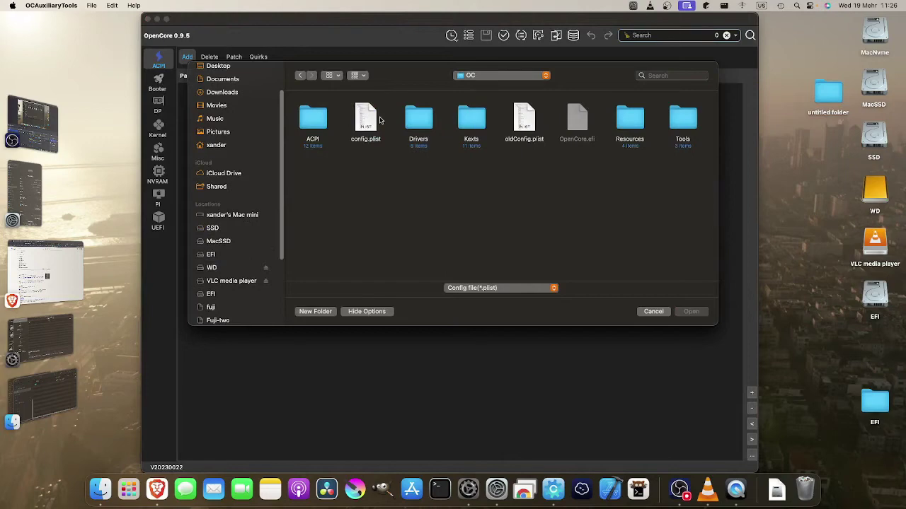
click(366, 120)
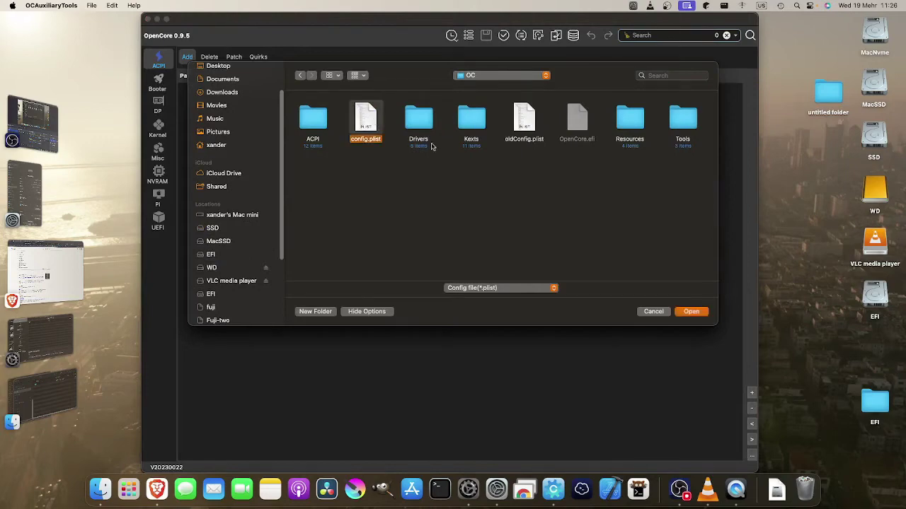
click(690, 311)
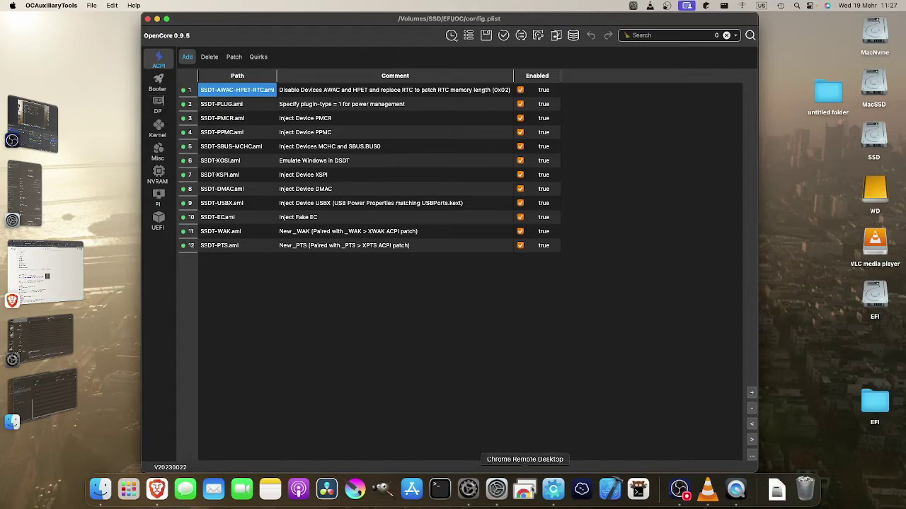
Step: Search the installed apps for "oc", launch OpenCore-Patcher while ignoring its update, and open Post-Install Root Patch
click(125, 498)
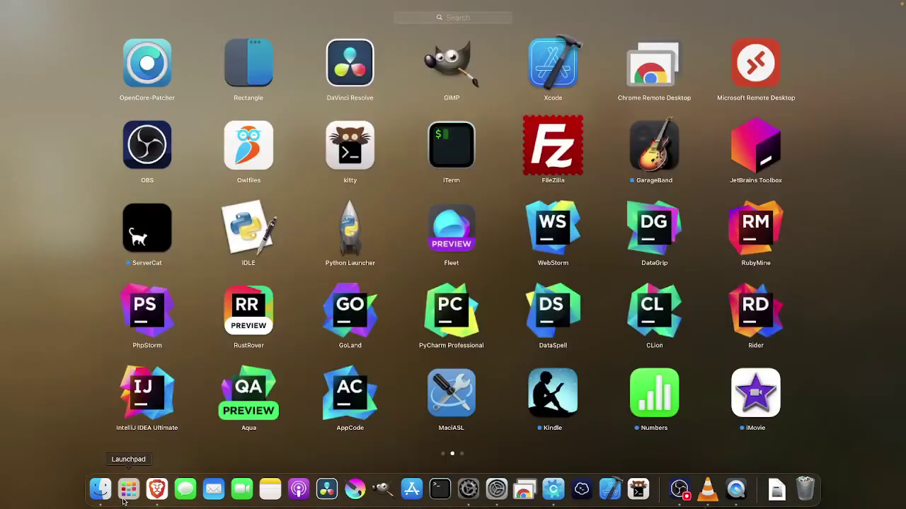
scroll(221, 419, up, 2)
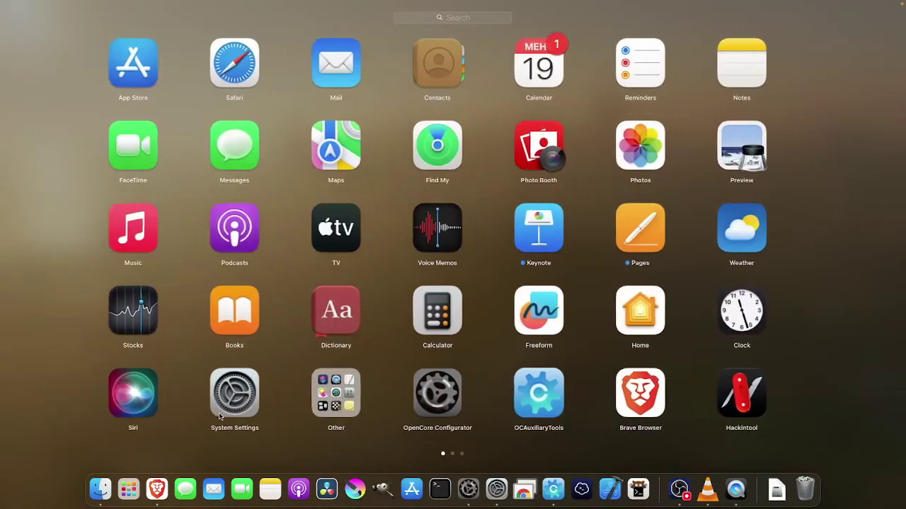
scroll(221, 418, down, 2)
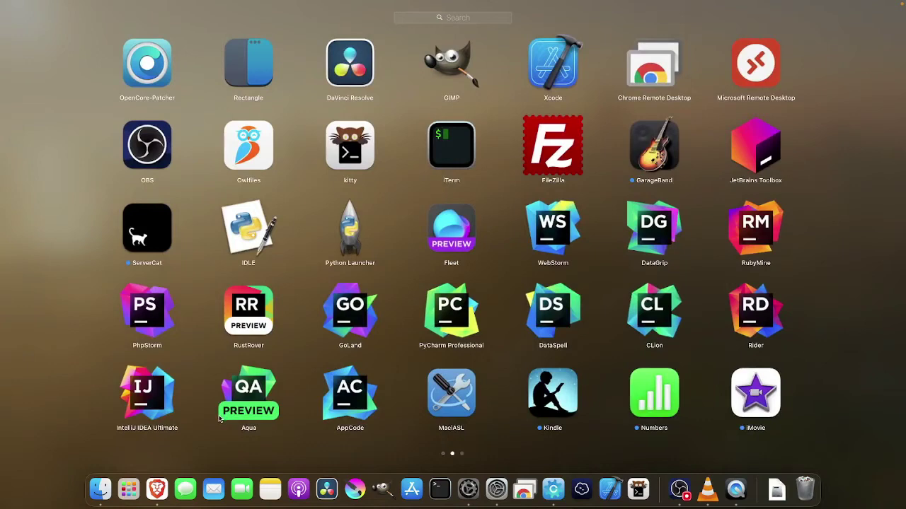
scroll(219, 419, down, 2)
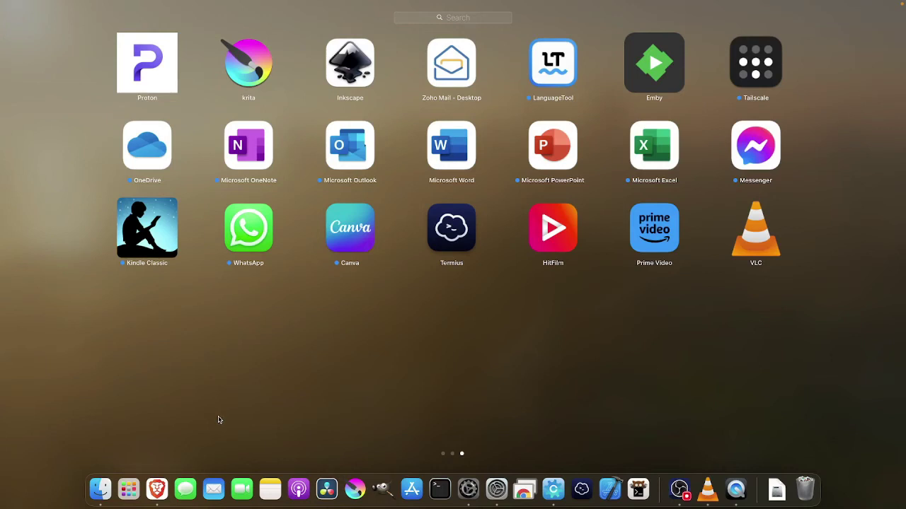
text(oc)
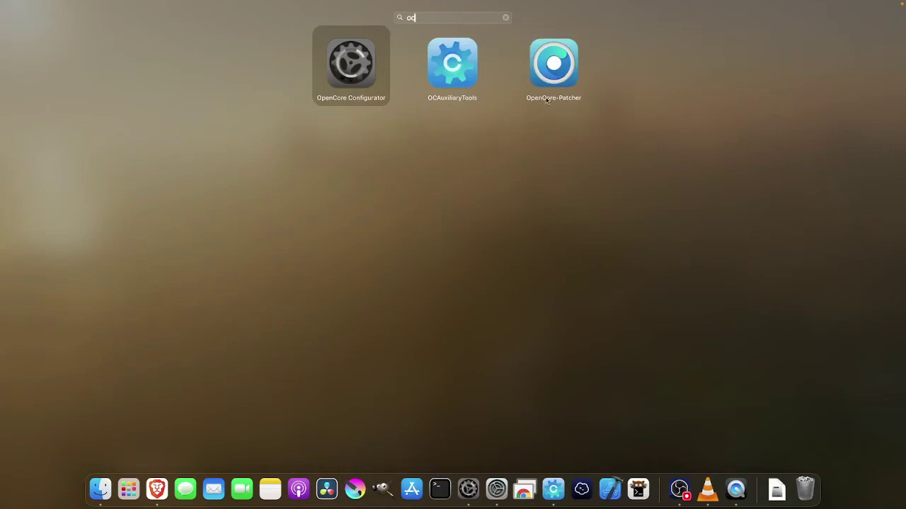
click(570, 74)
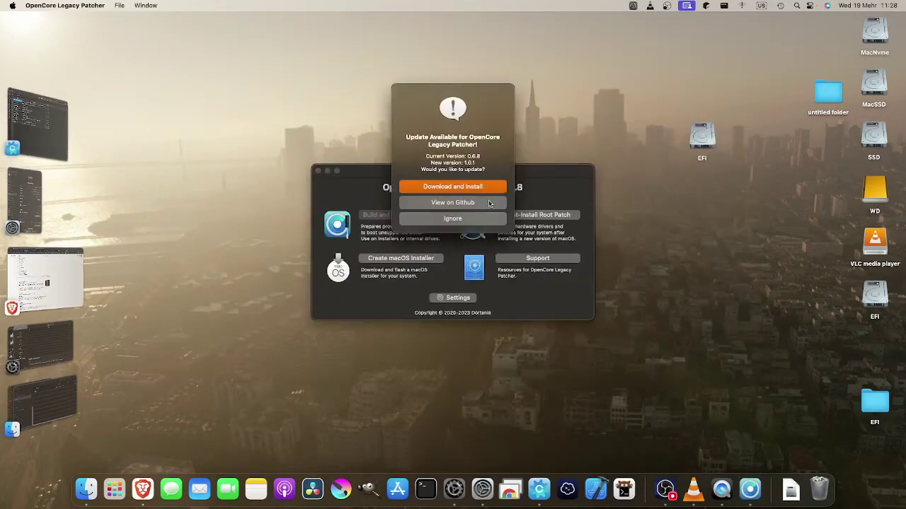
click(453, 218)
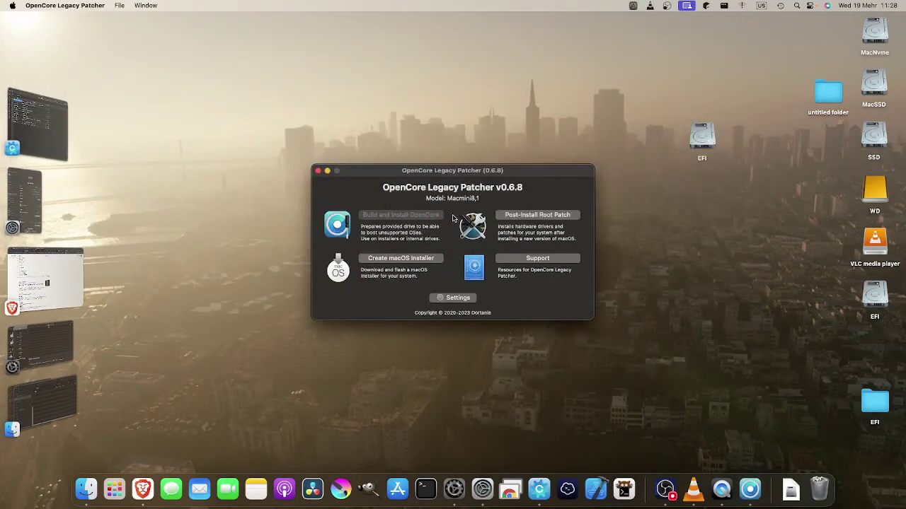
click(526, 216)
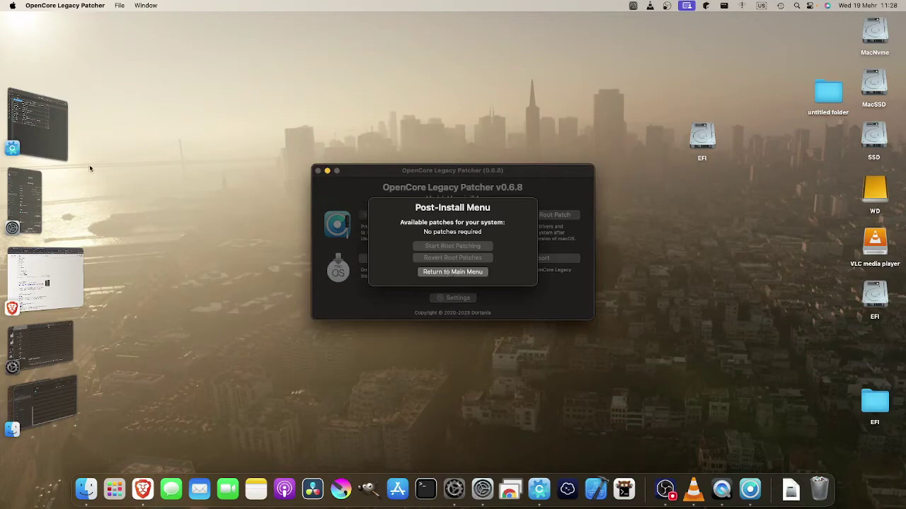
Step: Switch to OCAuxiliaryTools and examine boot-args and csr-active-config under the NVRAM UUID 7C436110-AB2A-4BBB-A880-FE41995C9F82
click(62, 142)
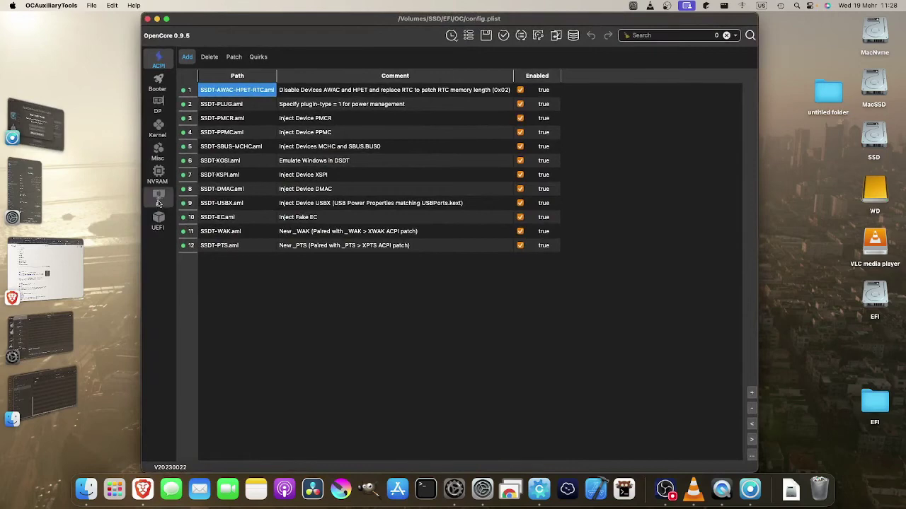
click(160, 174)
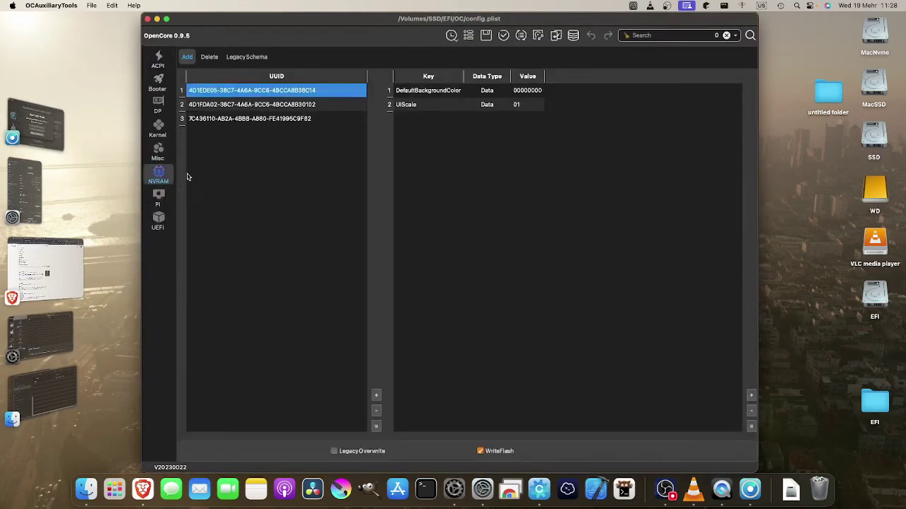
click(315, 122)
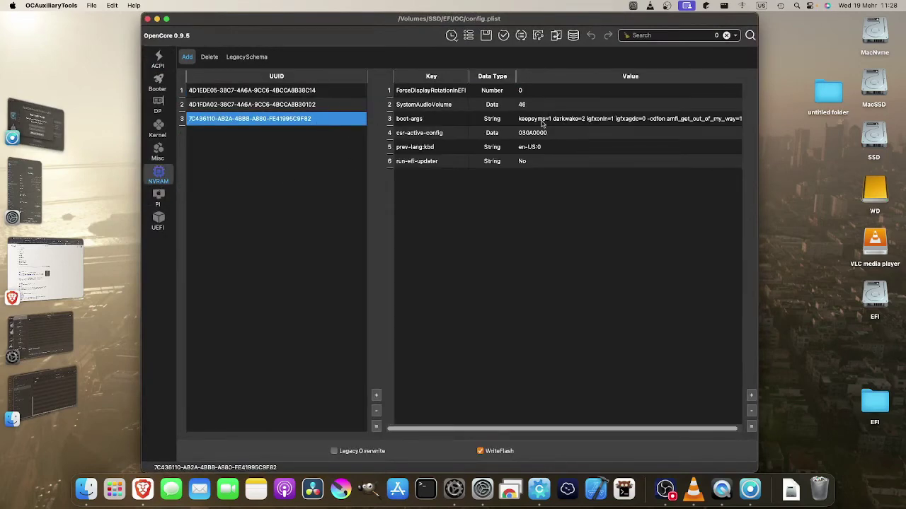
double_click(516, 120)
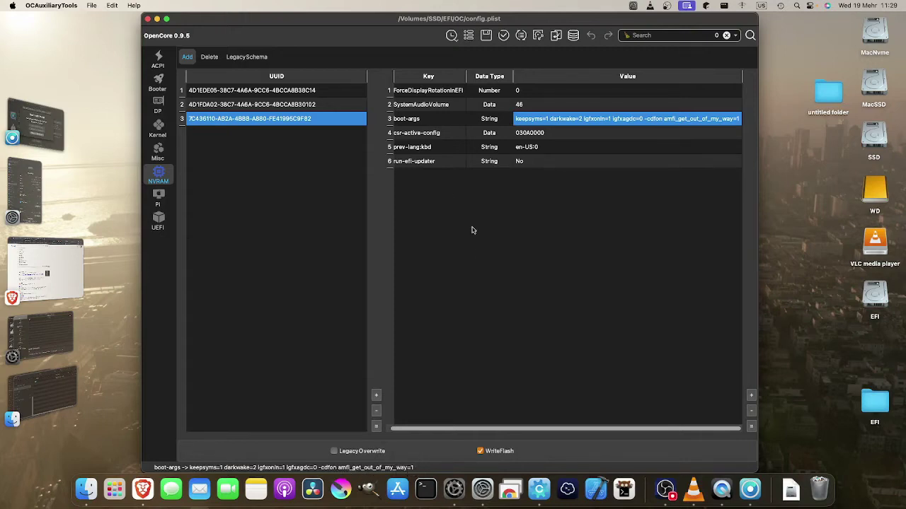
click(522, 135)
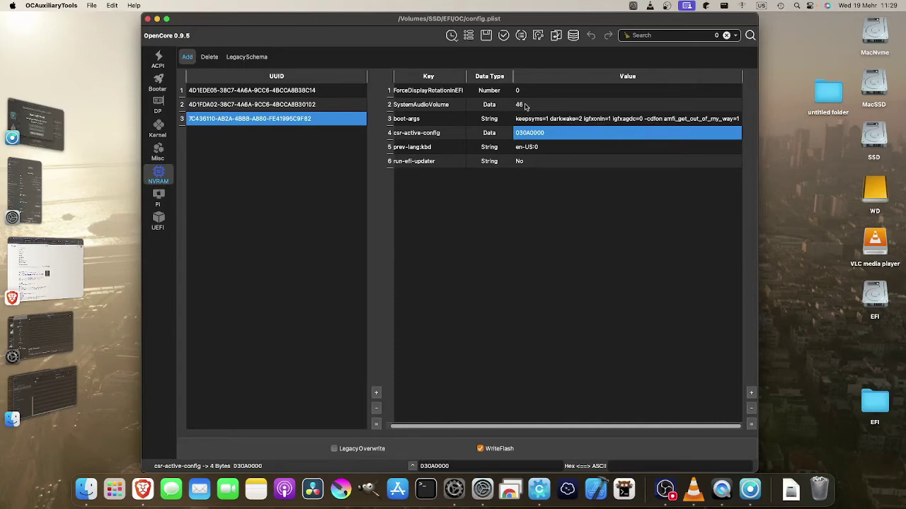
Step: Examine the remaining NVRAM UUID entries and the device properties of PciRoot(0x0)/Pci(0x1f,0x3) and PciRoot(0x0)/Pci(0x2,0x0)
click(322, 106)
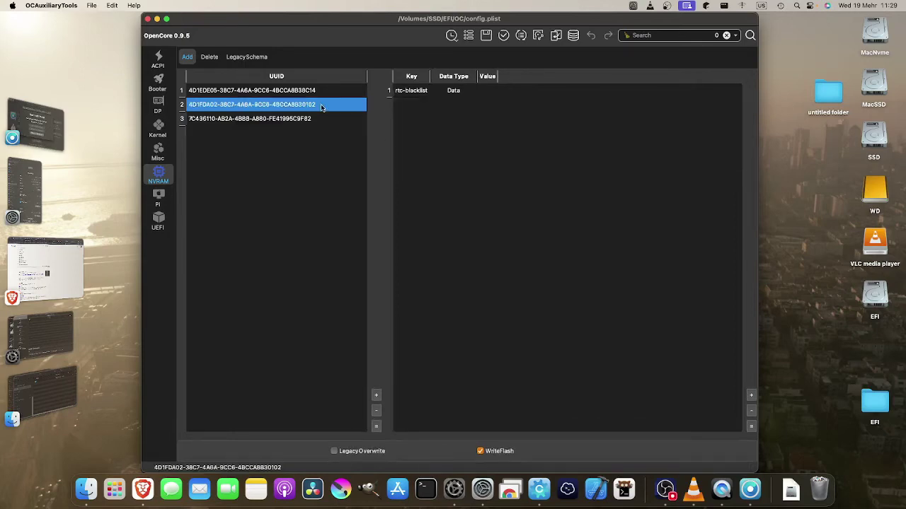
click(306, 120)
click(168, 111)
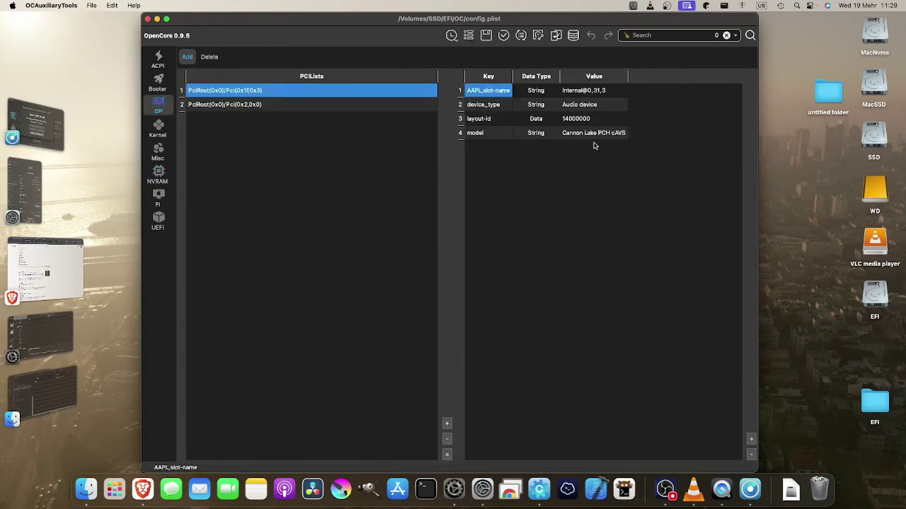
click(354, 106)
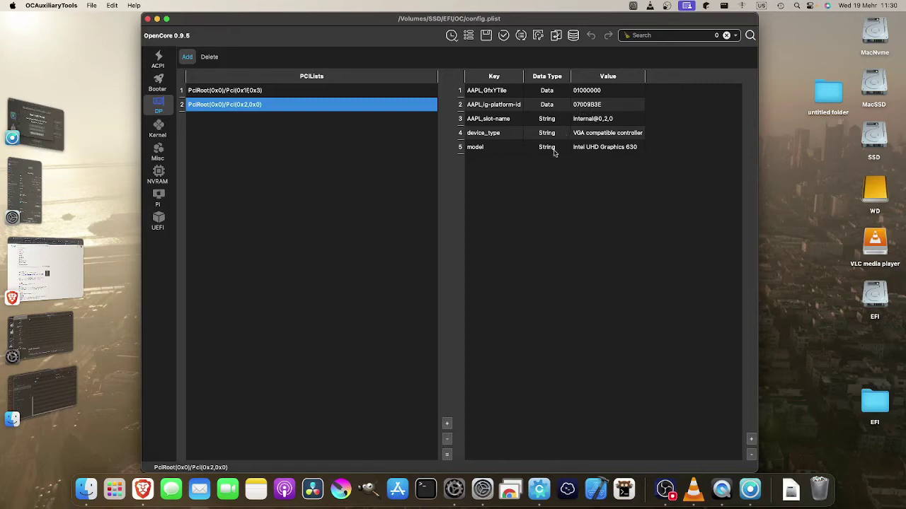
Step: Search the installed apps for "hac", launch Hackintool, and open its Patch section
click(116, 491)
text(hac)
key(Return)
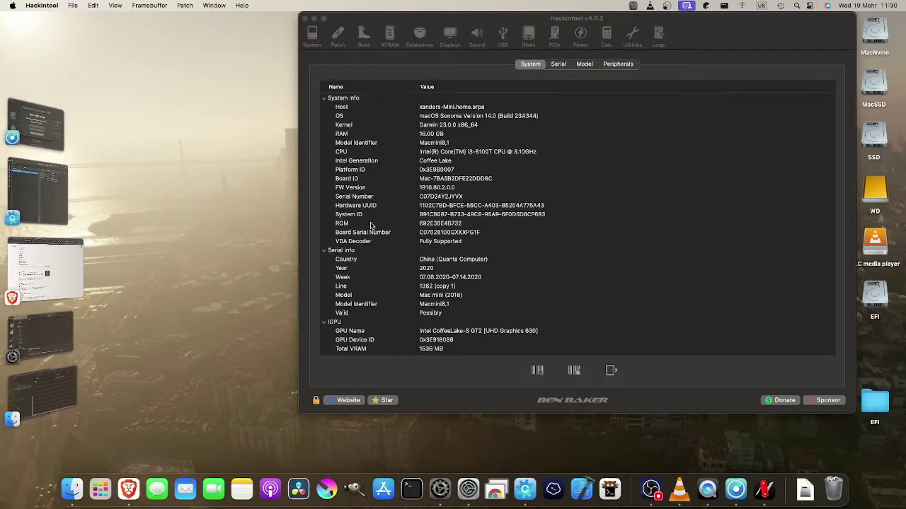
click(336, 37)
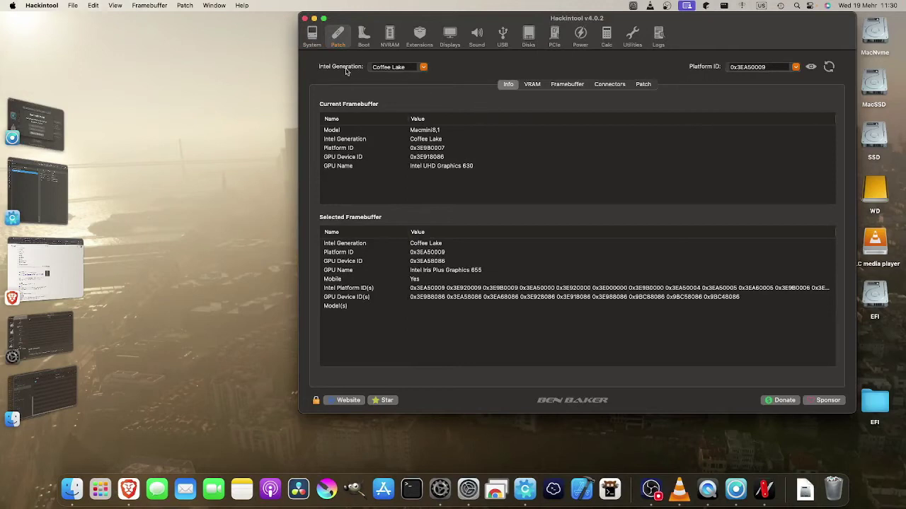
Step: Set the Intel generation to Haswell and the platform ID to 0x0C260000 for the selected framebuffer
click(422, 68)
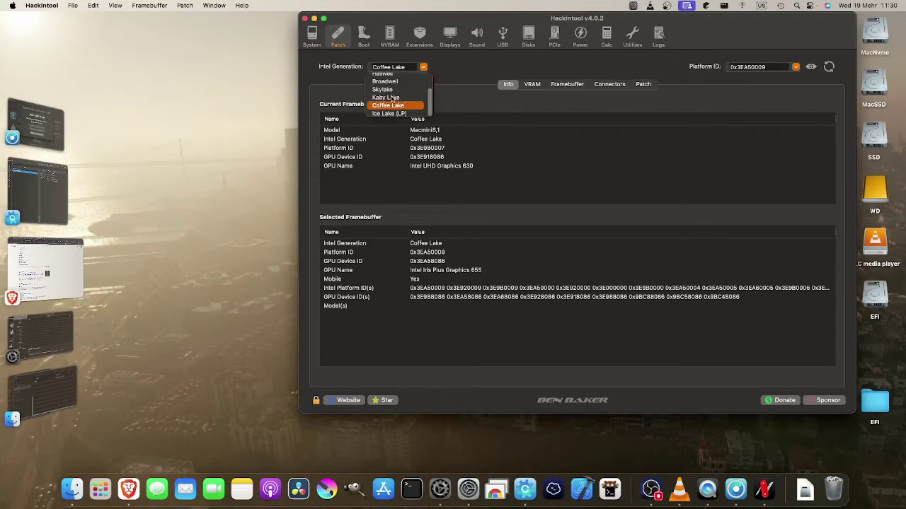
scroll(433, 99, up, 2)
click(399, 92)
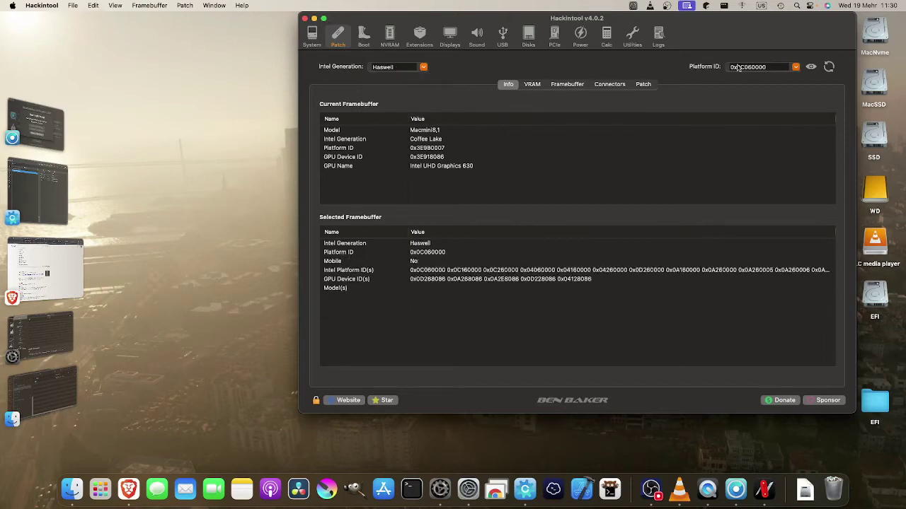
click(796, 67)
click(752, 93)
Step: Generate the DeviceProperties patch and review its hda-gfx key along with the VRAM and framebuffer details
click(534, 86)
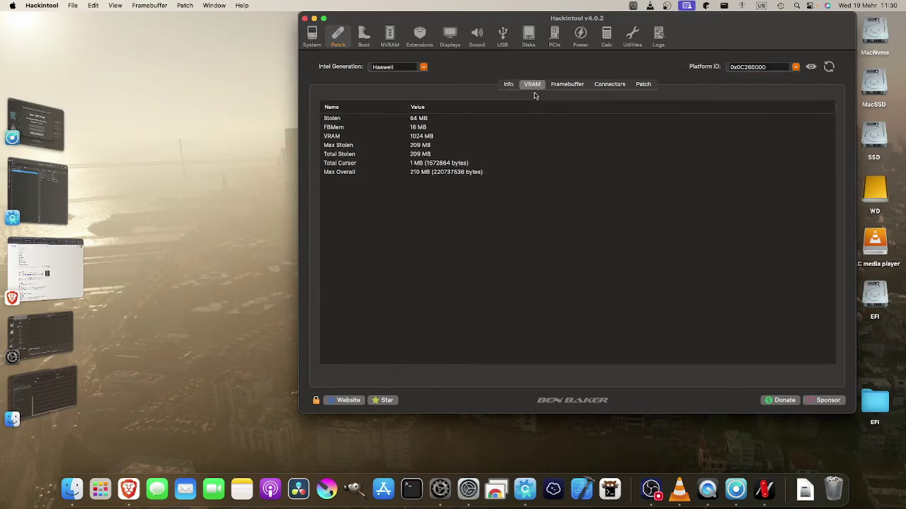
click(642, 86)
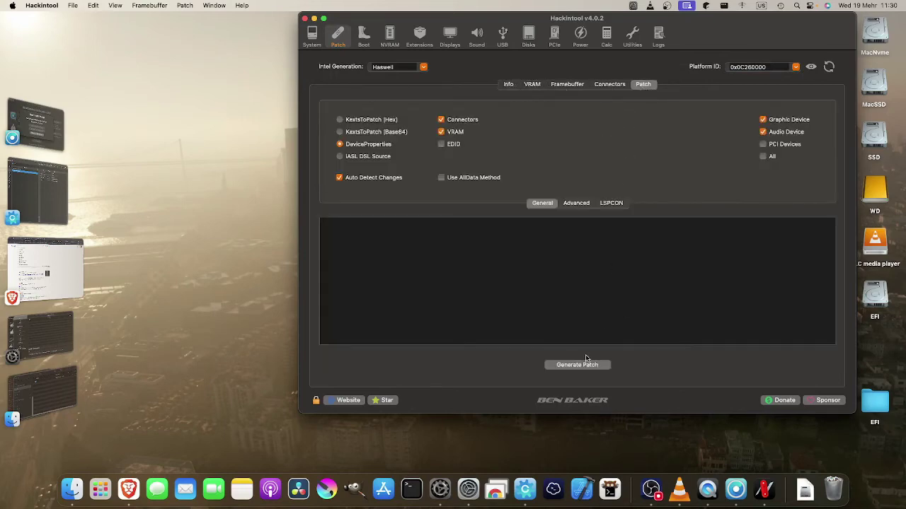
click(565, 368)
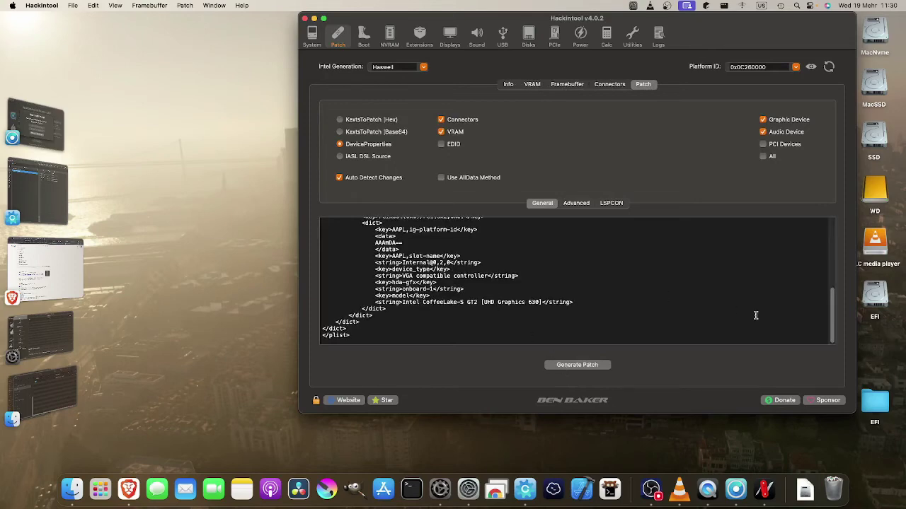
drag(833, 311, 817, 252)
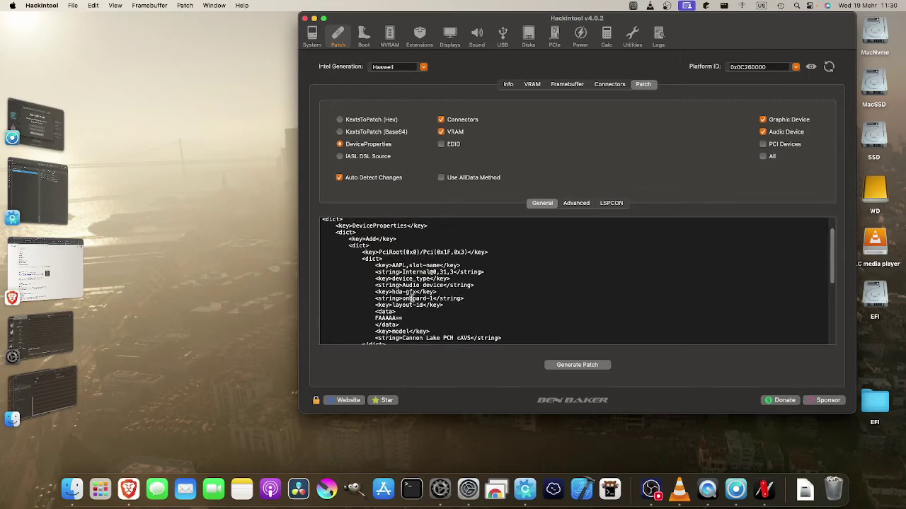
drag(376, 292, 440, 291)
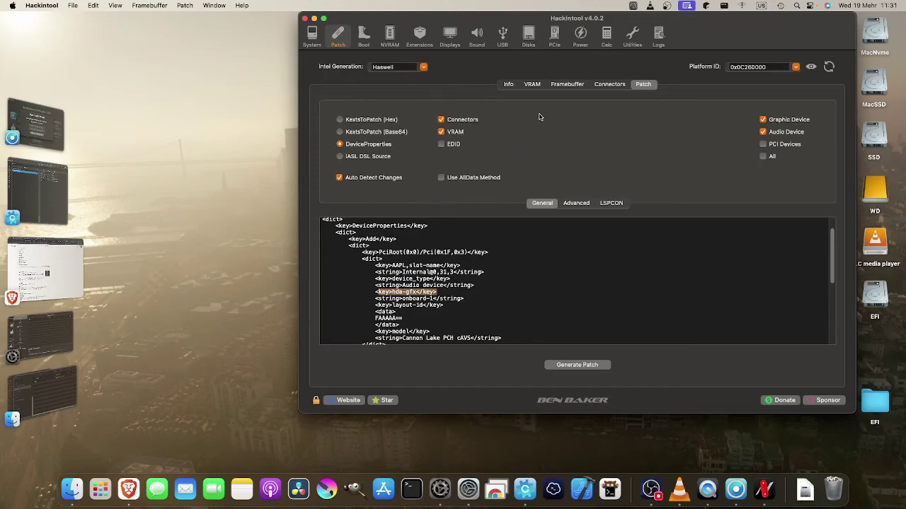
click(532, 85)
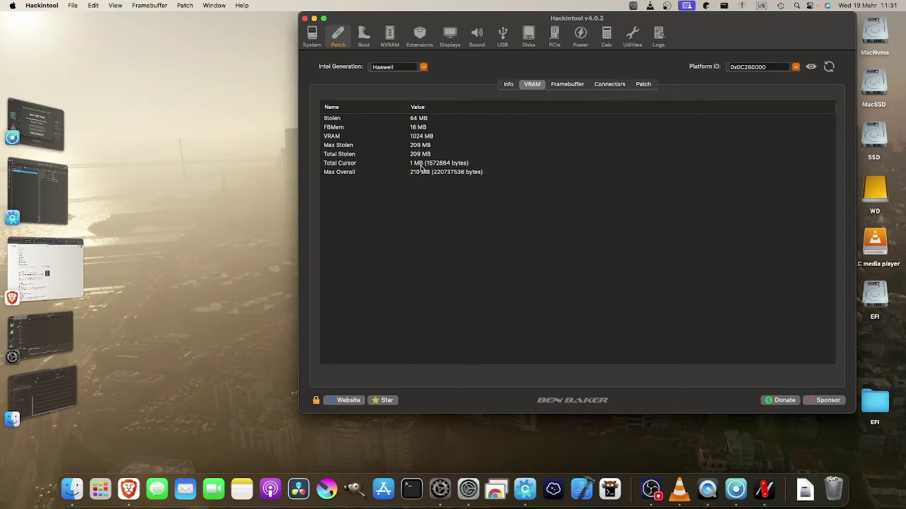
click(568, 87)
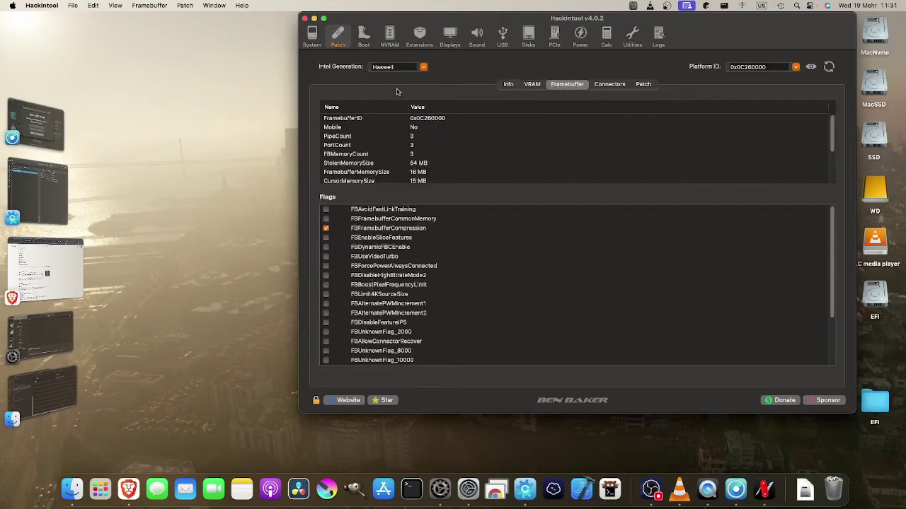
click(364, 35)
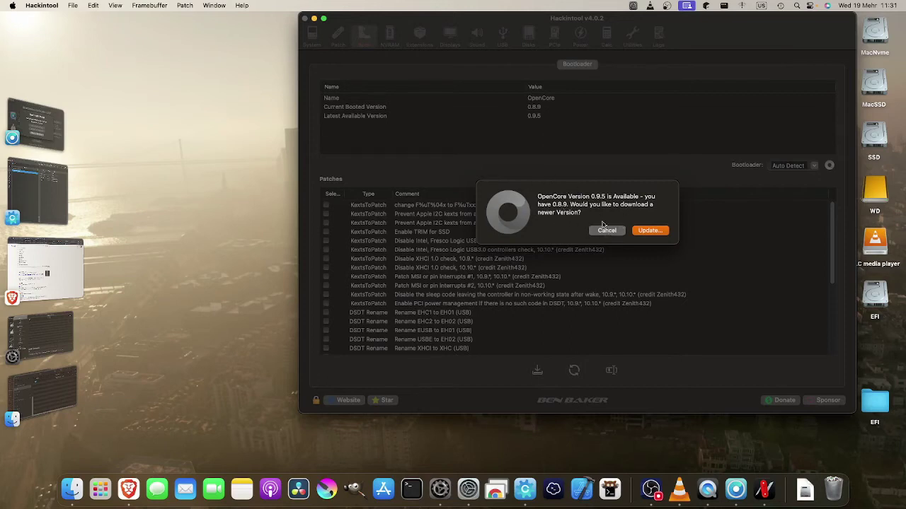
click(652, 232)
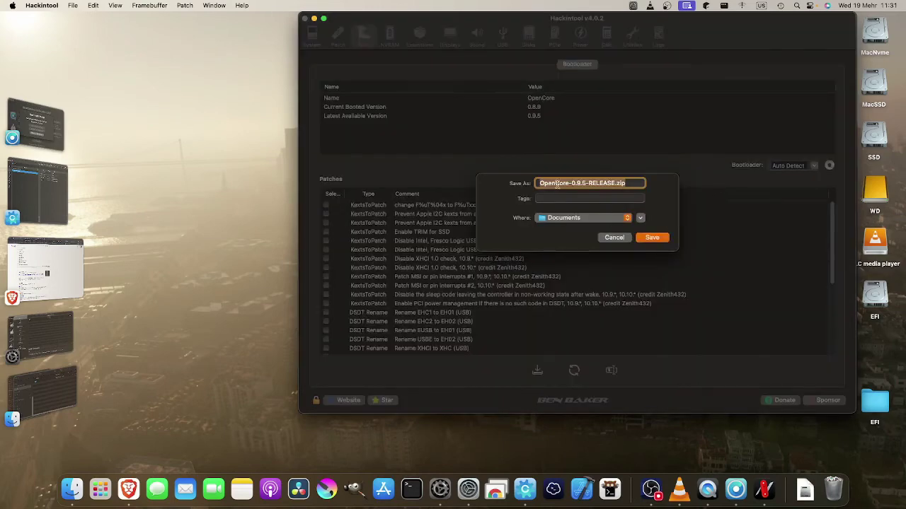
click(655, 240)
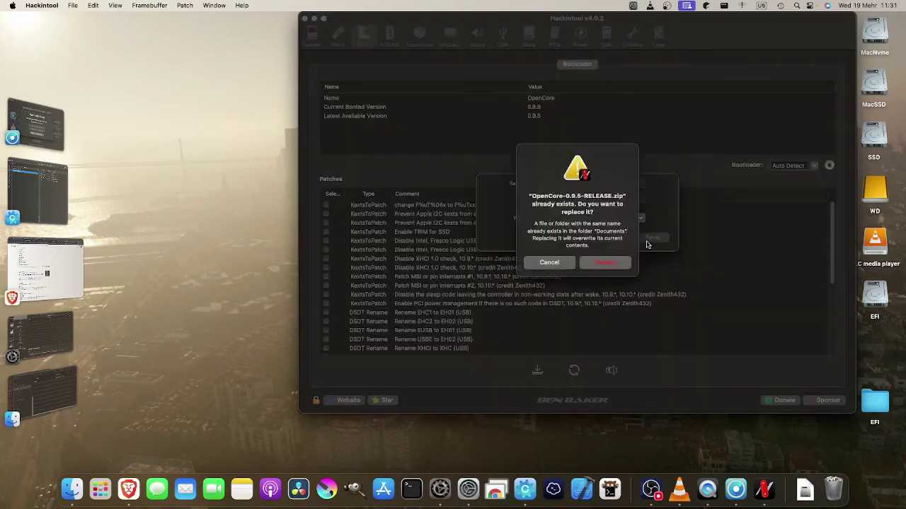
click(551, 266)
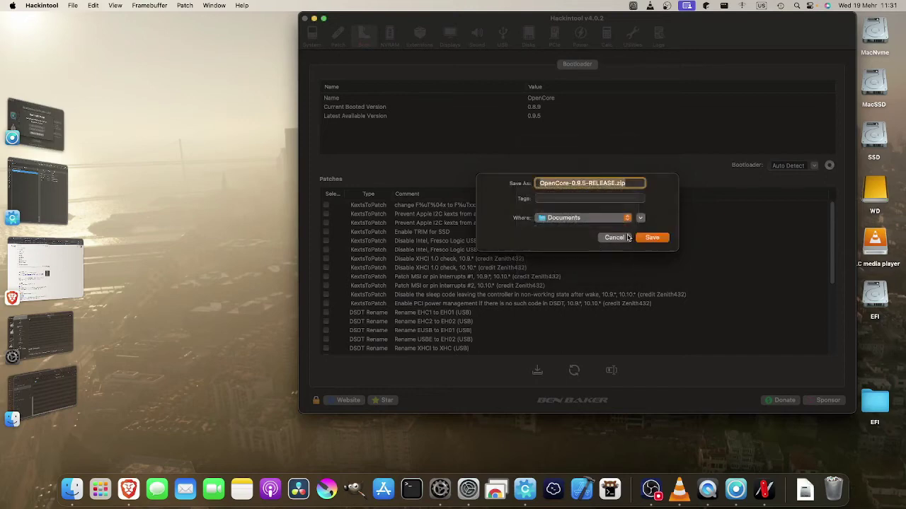
click(627, 239)
Step: Examine the NVRAM variables and the connected display's information in Hackintool
click(390, 36)
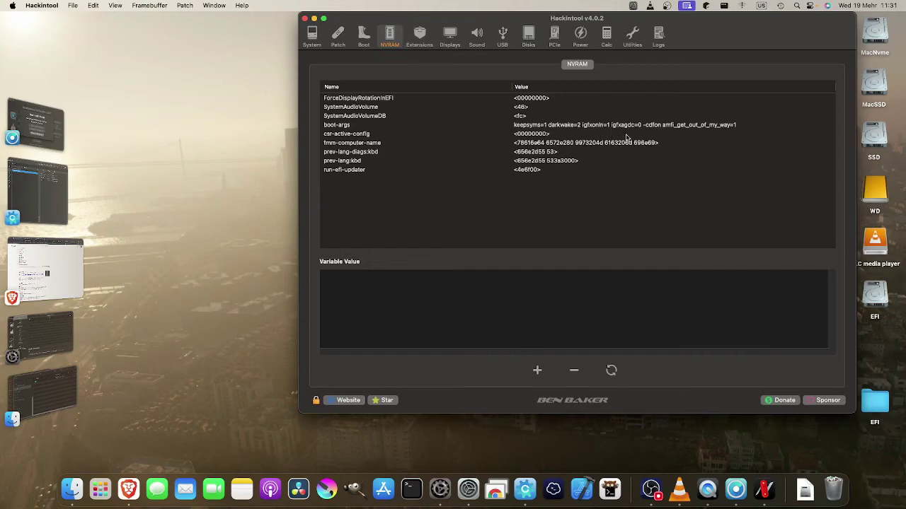
click(451, 37)
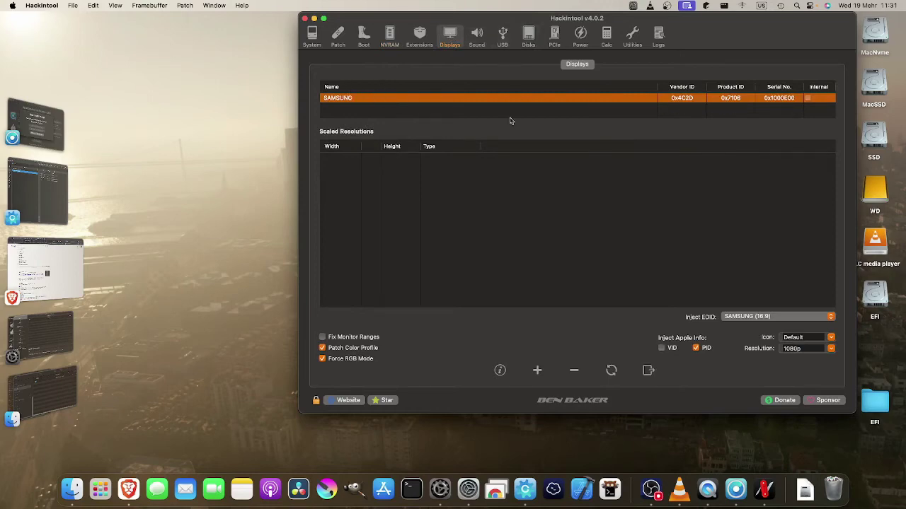
Step: Switch to System Settings and review the Displays and Wi-Fi settings
click(469, 489)
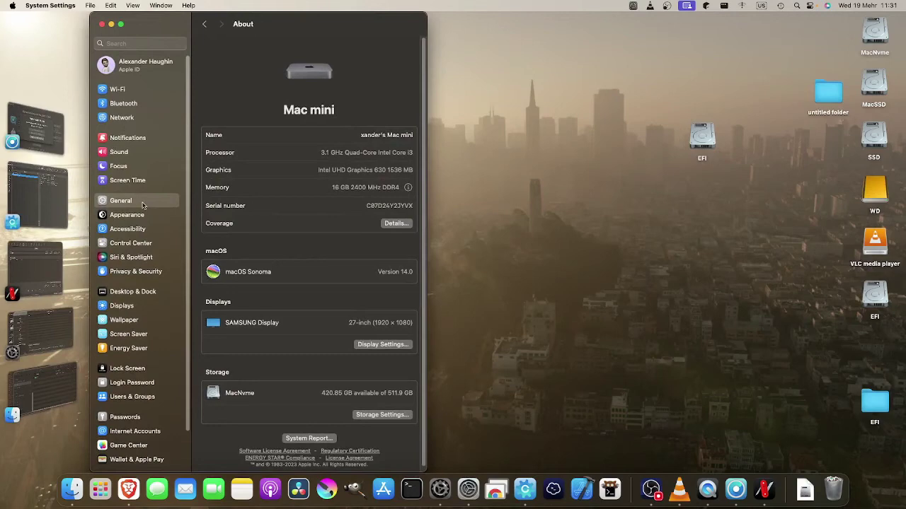
click(125, 310)
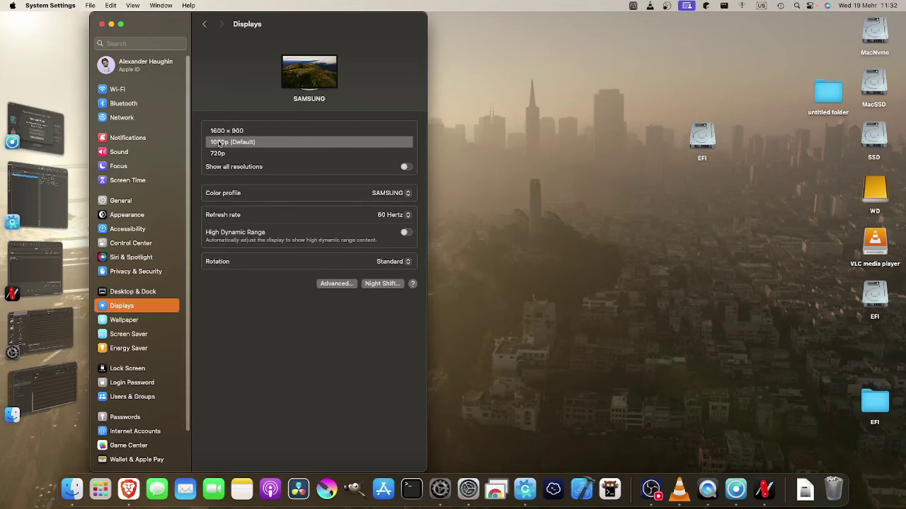
click(115, 90)
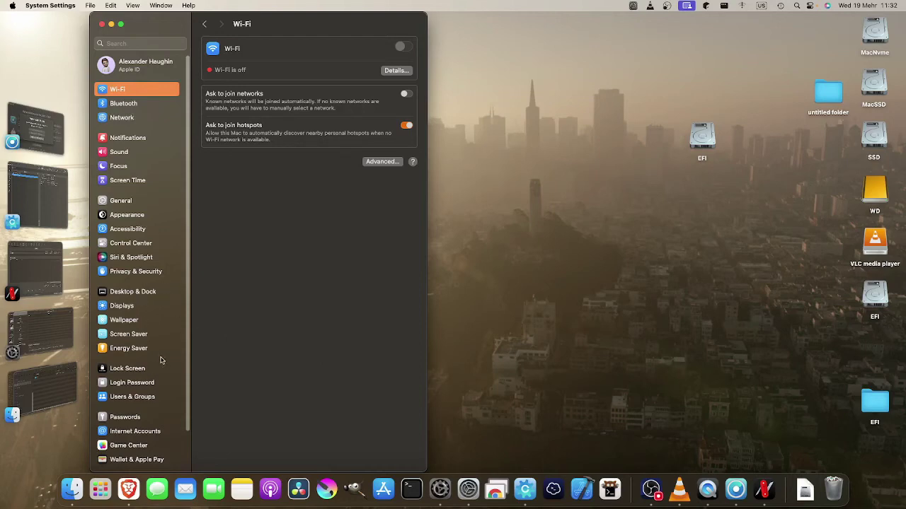
Step: Switch to Brave Browser and load ebay.co.uk in place of the RX 580 search page
click(128, 489)
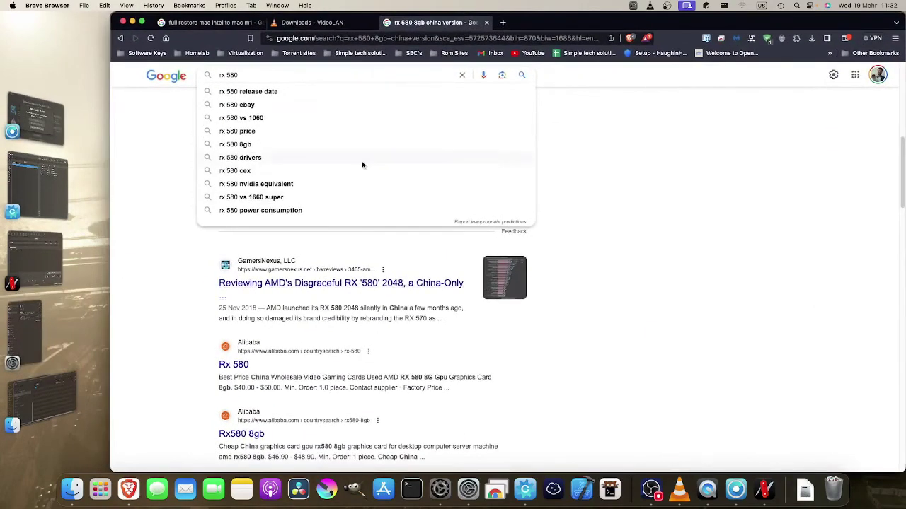
click(337, 36)
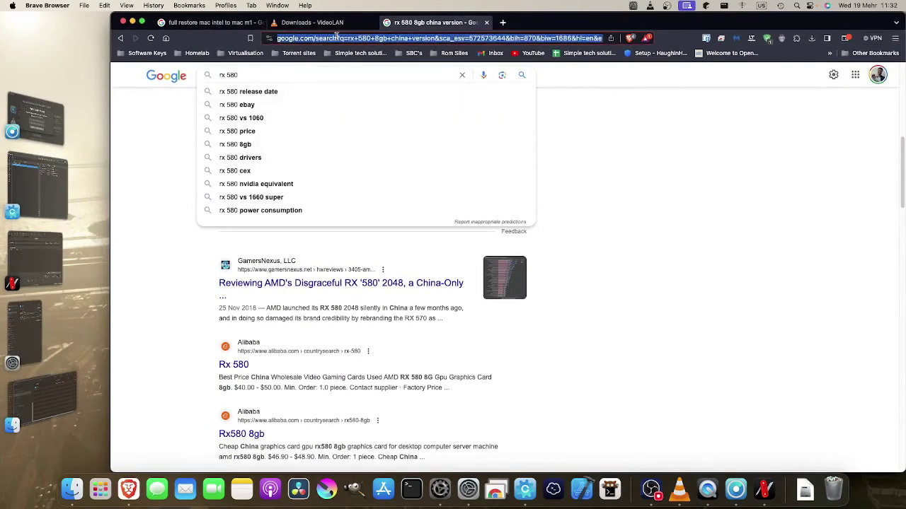
key(BackSpace)
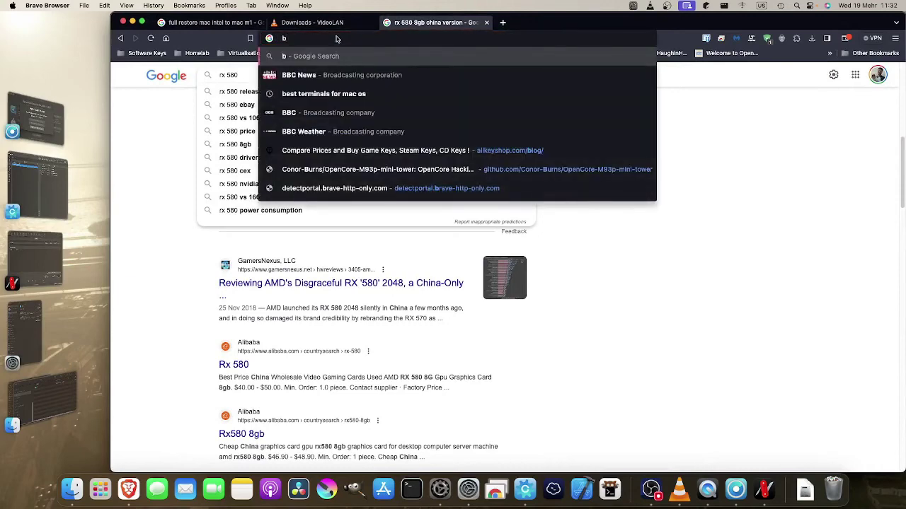
text(ebn)
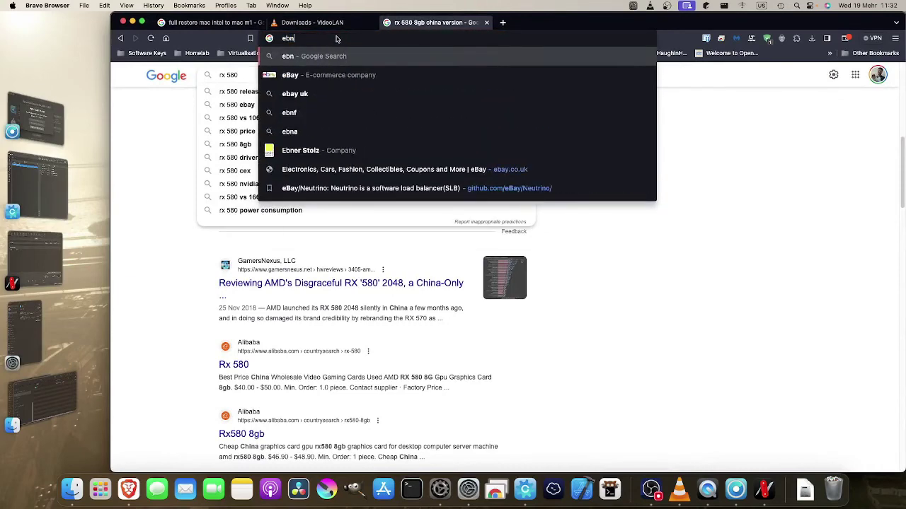
key(BackSpace)
text(ay.co.uk)
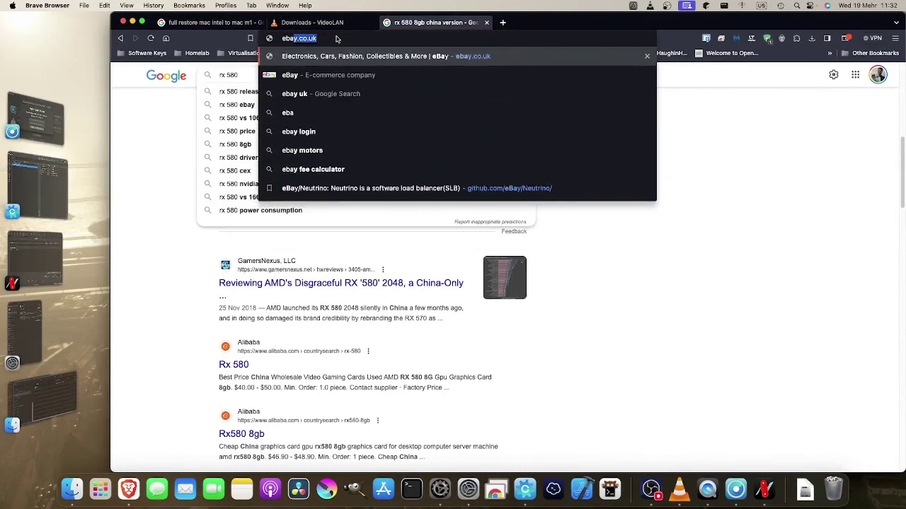
key(Return)
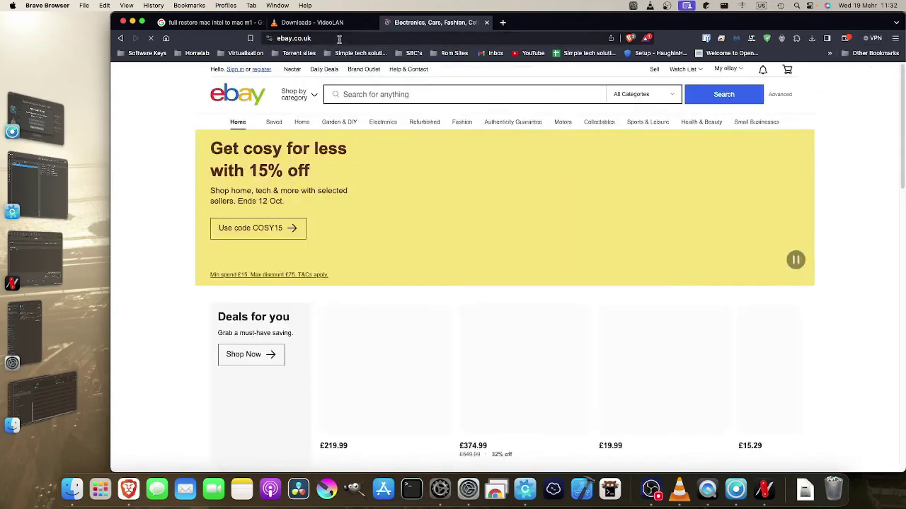
Step: Search eBay for "hp g4" and check the price of the HP EliteDesk 800 G4 desktop mini listing
text(hp g4)
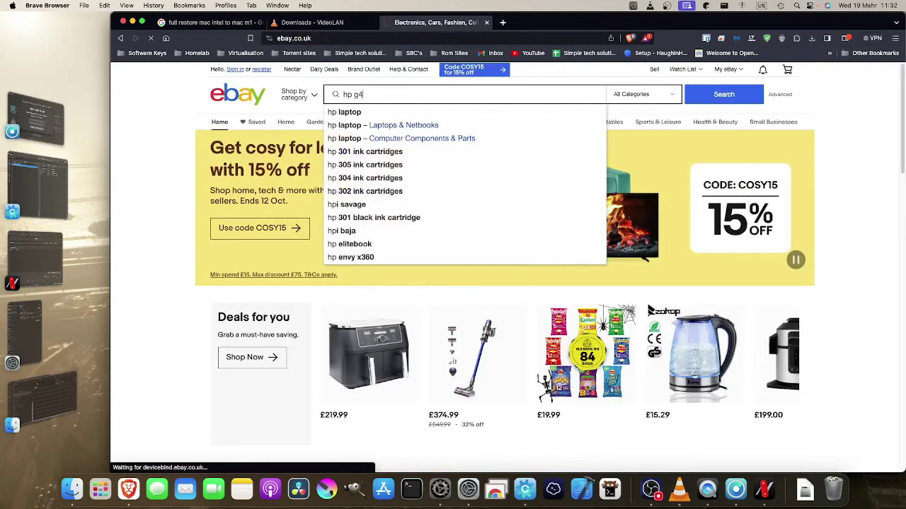
key(Return)
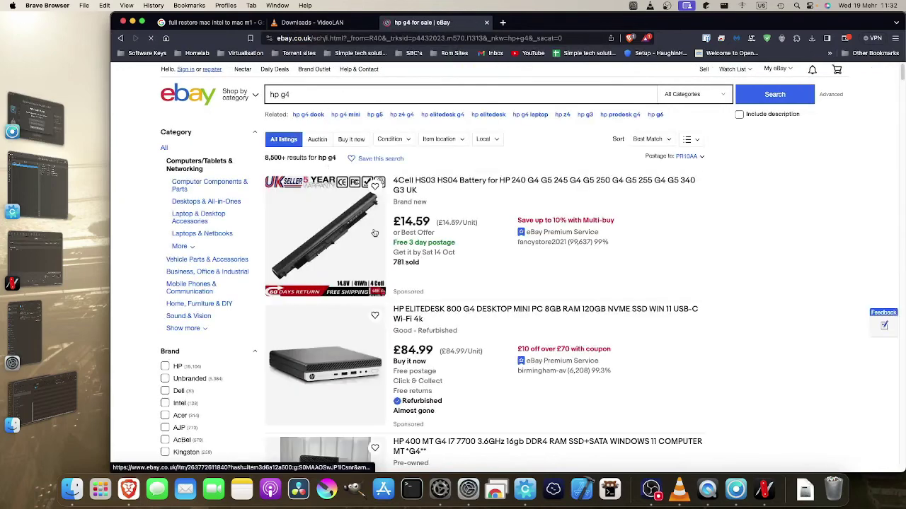
scroll(374, 233, down, 2)
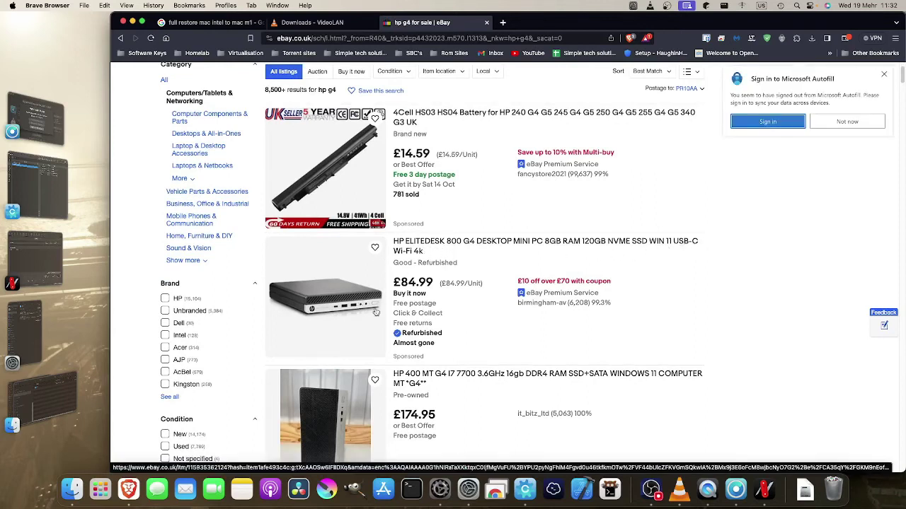
double_click(413, 283)
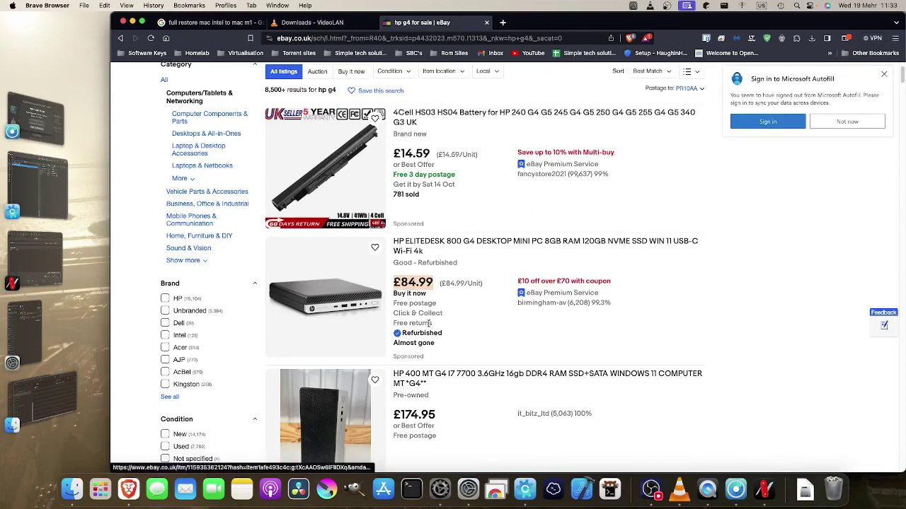
Step: Open the HP 400 MT G4 I7 7700 listing from the eBay results in a new tab
scroll(453, 368, down, 2)
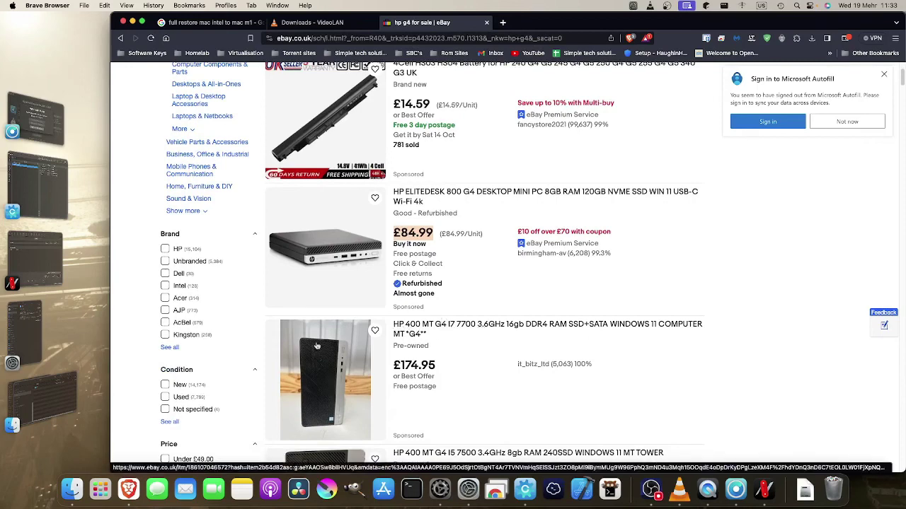
right_click(409, 333)
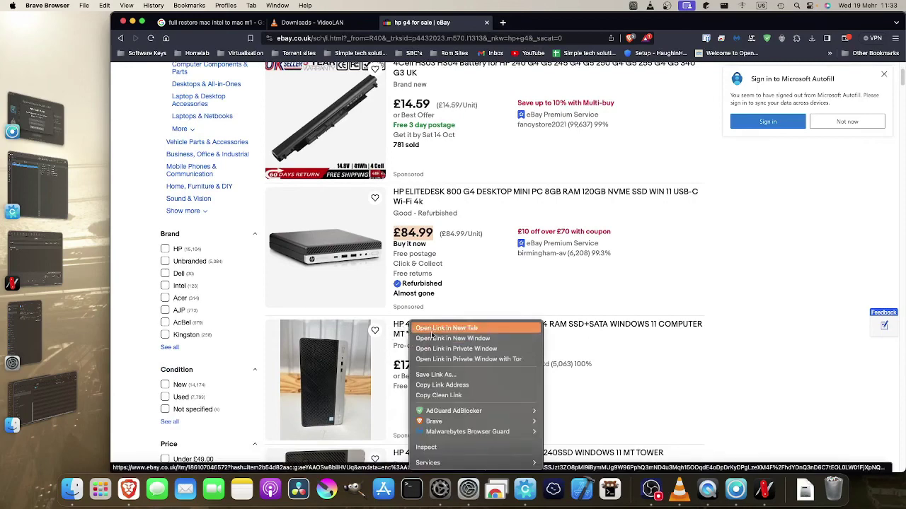
click(433, 332)
Step: View the HP 400 MT G4 I5 7500 listing's front and rear photos in a separate window, closing that window when done
scroll(417, 304, down, 5)
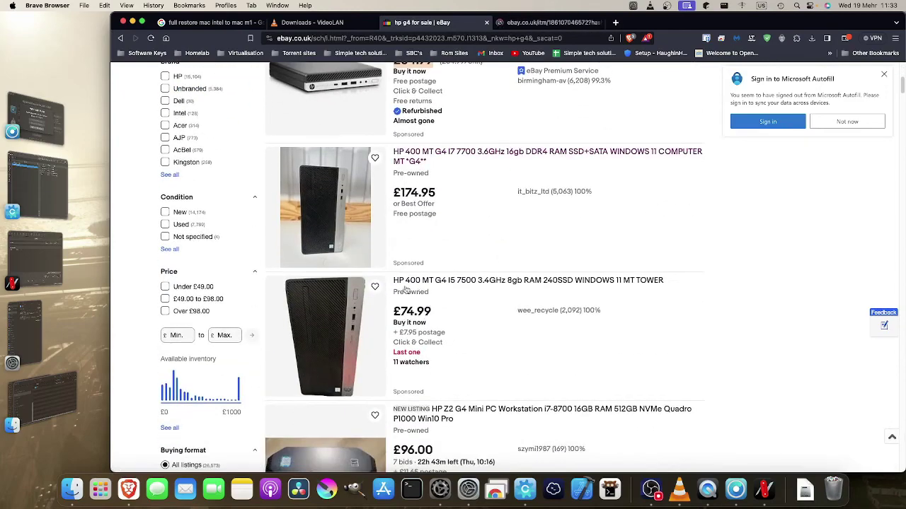
right_click(408, 283)
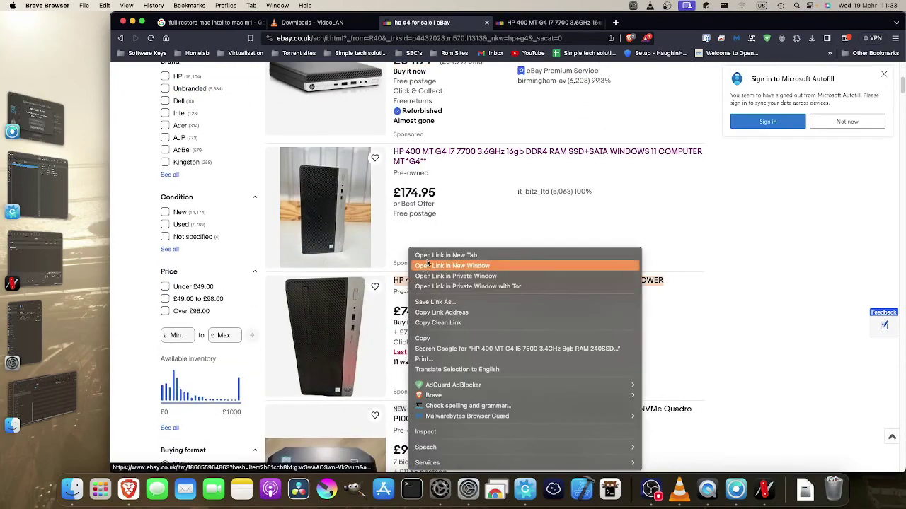
click(427, 265)
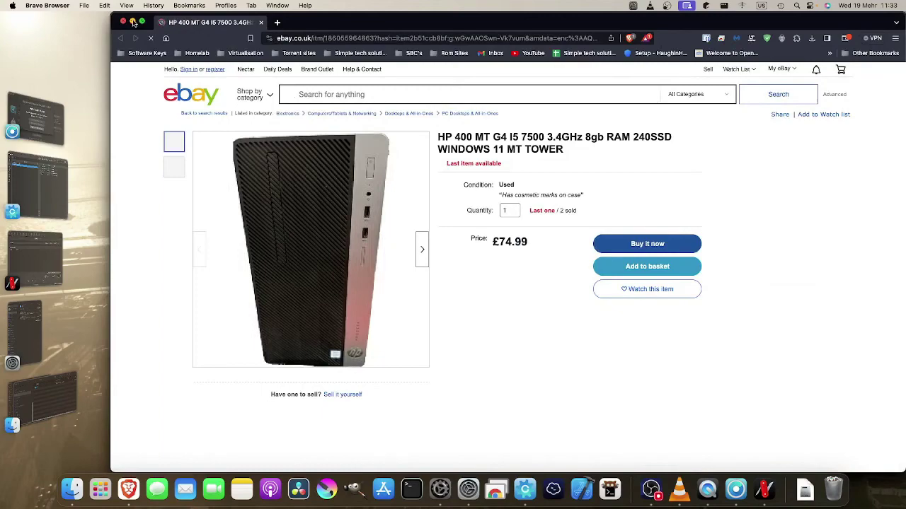
click(171, 168)
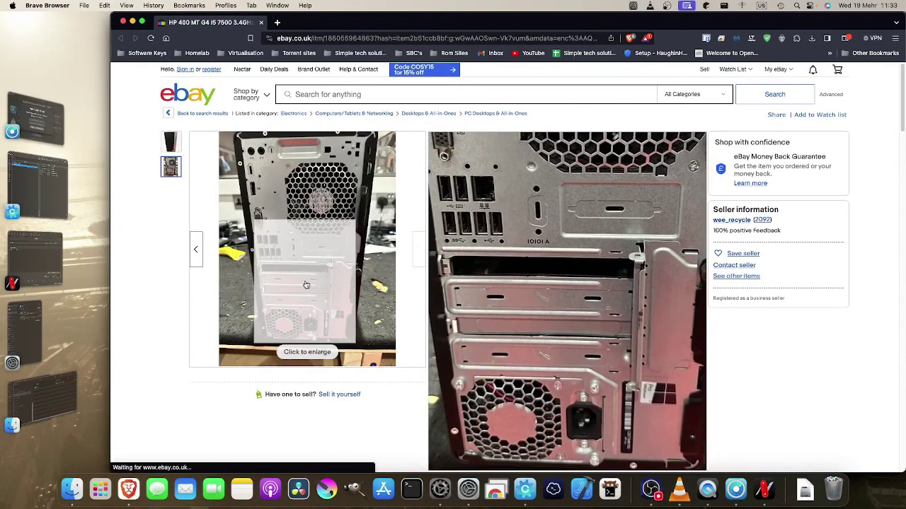
click(177, 140)
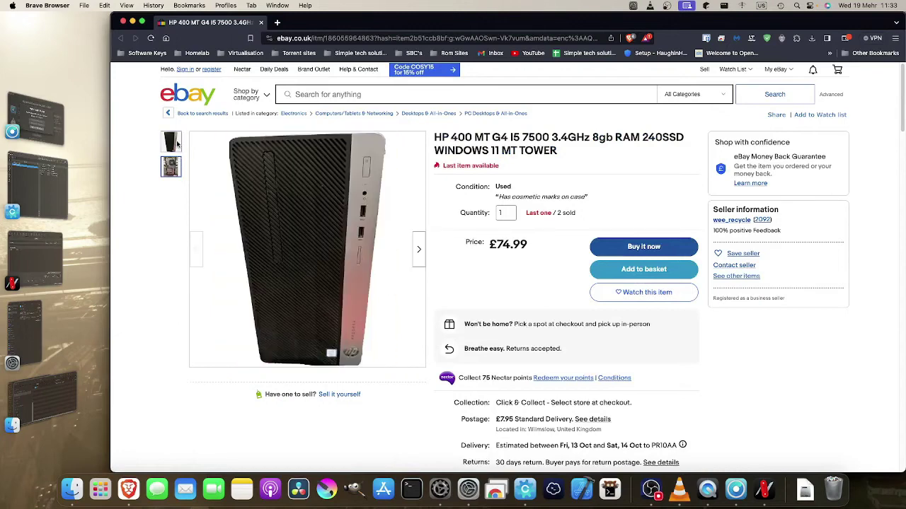
click(171, 168)
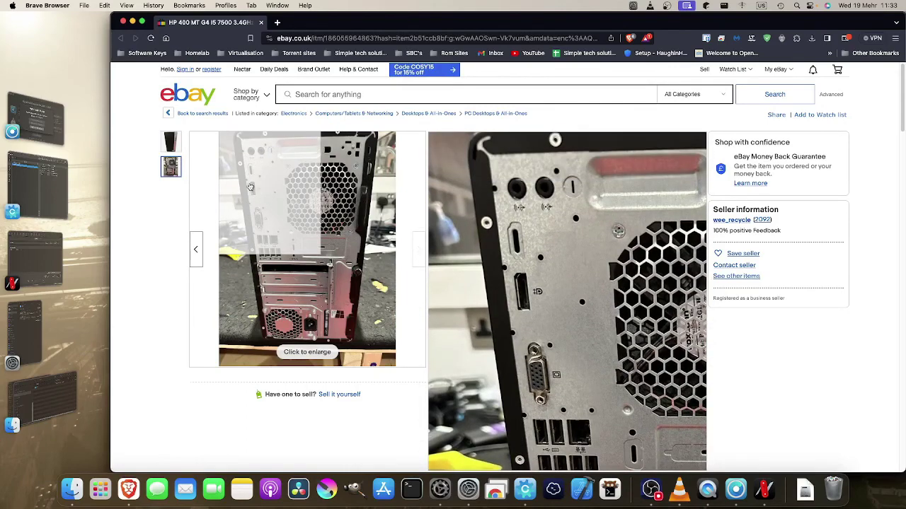
click(171, 142)
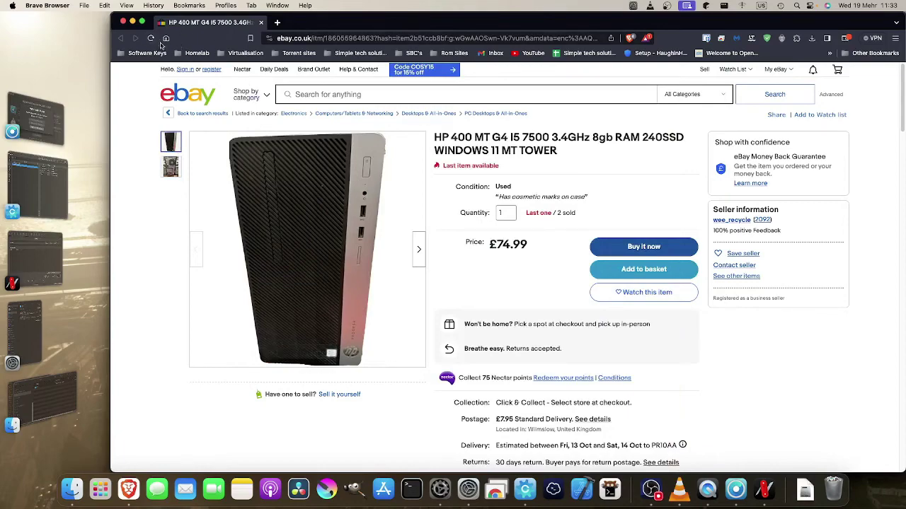
click(123, 22)
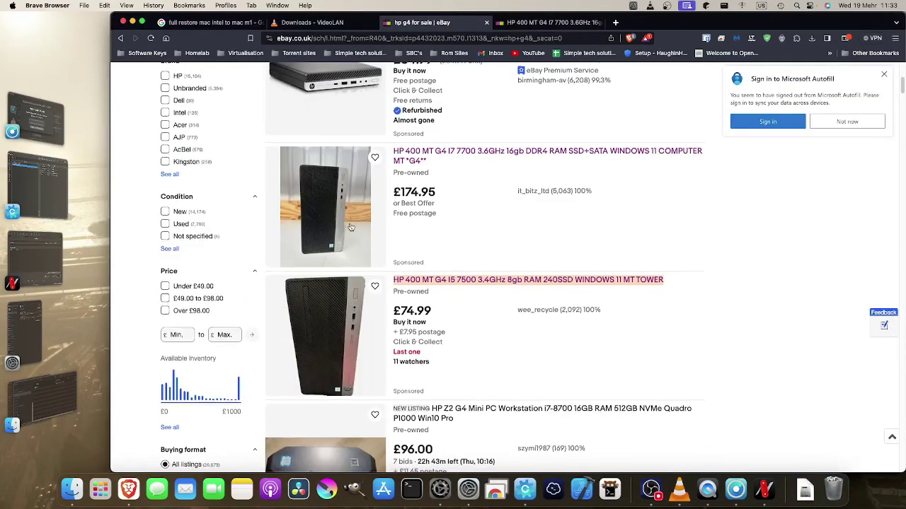
Step: Open the HP Z2 G4 Mini PC Workstation listing in a new tab and inspect its rear ports in the photos
scroll(340, 226, down, 3)
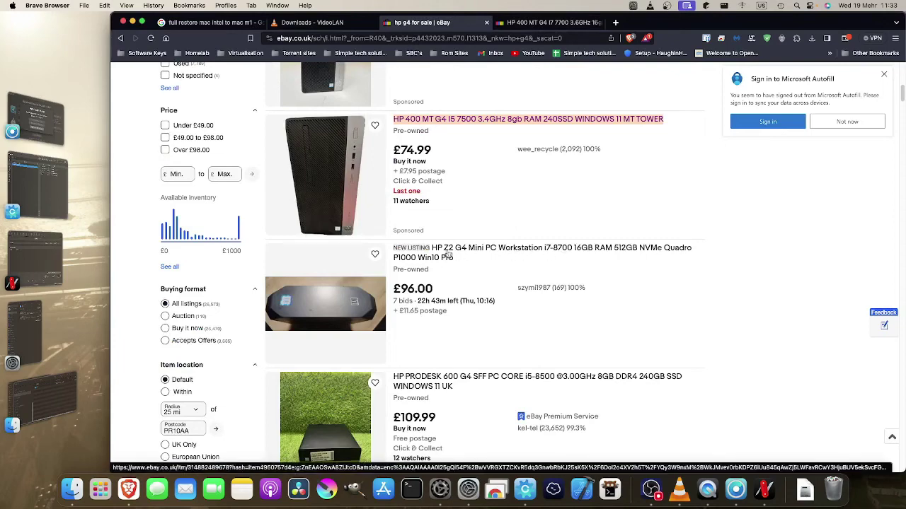
right_click(572, 249)
click(609, 256)
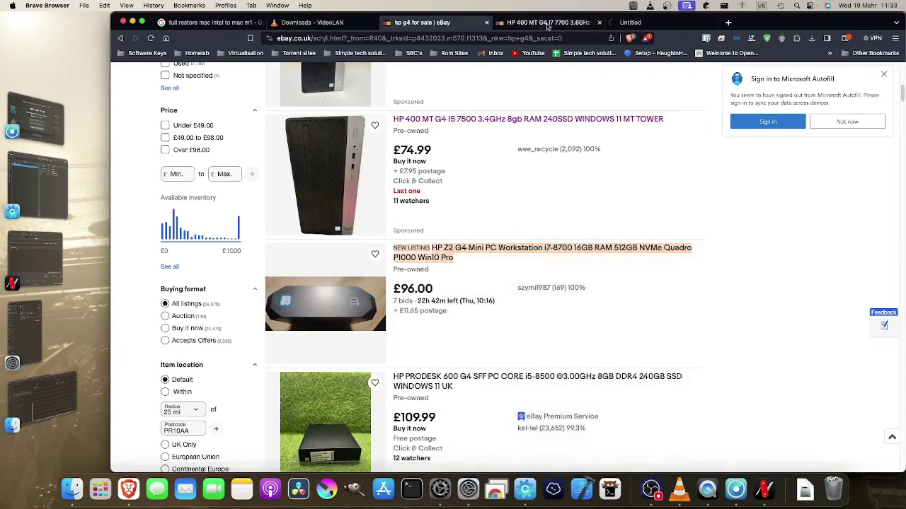
click(636, 22)
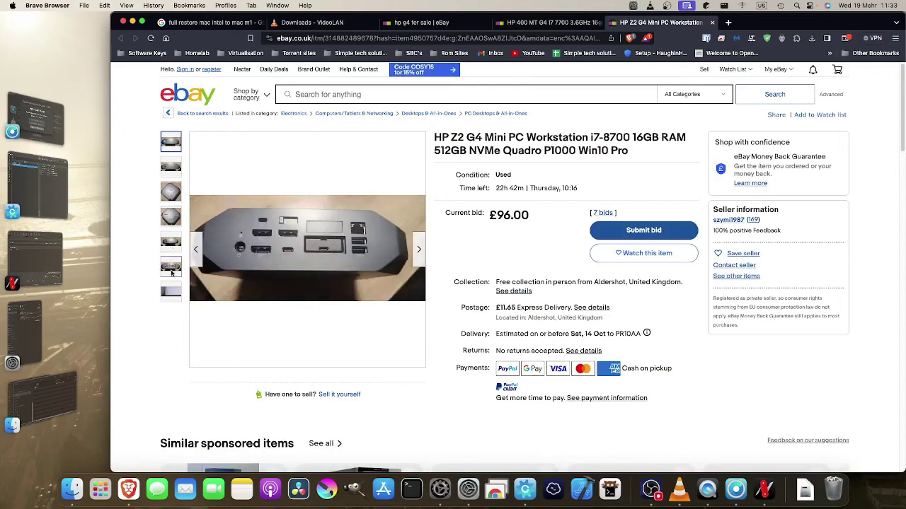
click(171, 273)
mouse_move(312, 240)
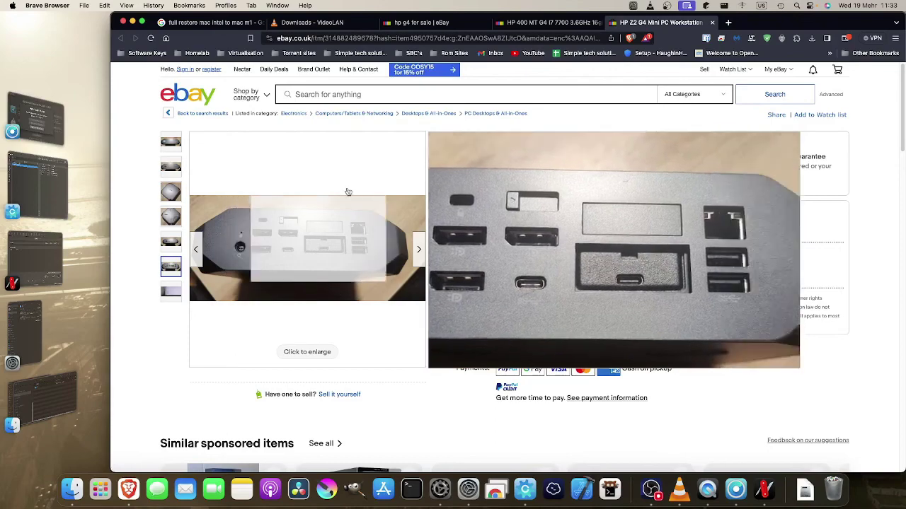
Step: Return to the "hp g4" results and open the HP EliteDesk 800 G4 desktop mini listing in a new tab
click(534, 23)
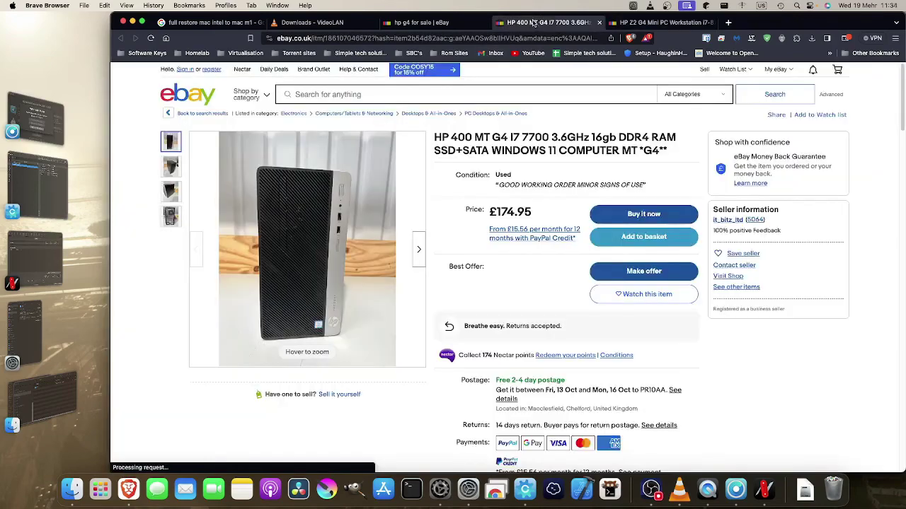
click(423, 24)
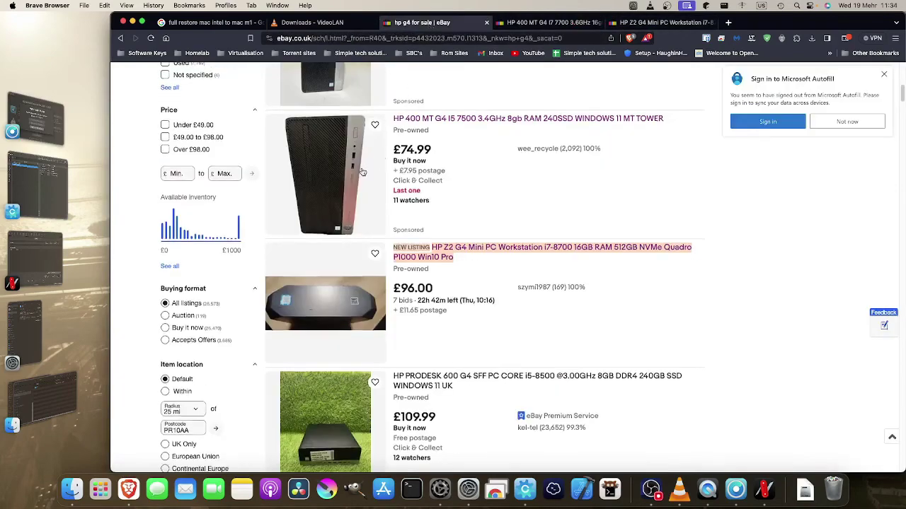
scroll(361, 172, down, 3)
scroll(361, 172, up, 7)
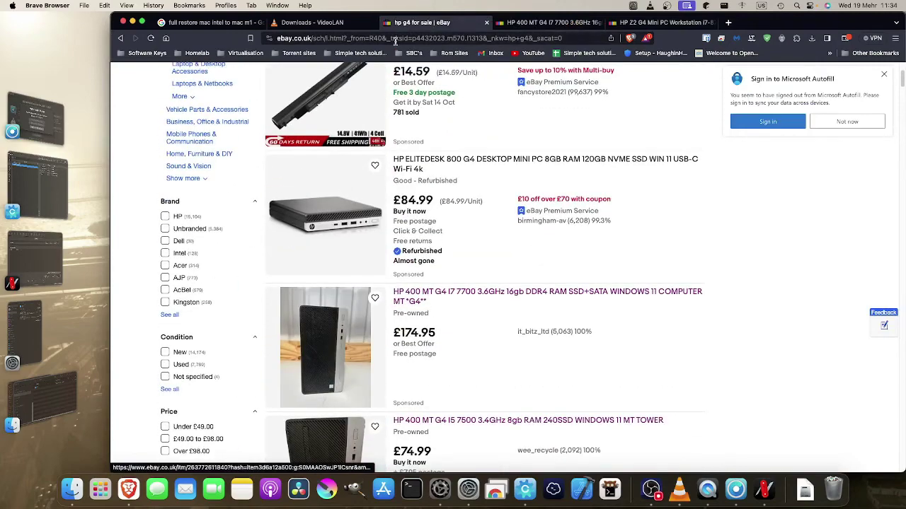
click(356, 190)
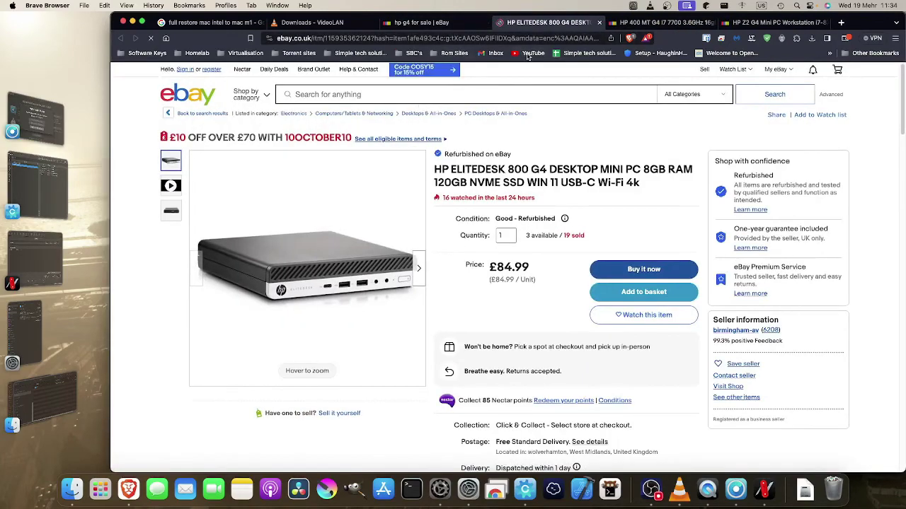
Step: Search eBay for "hp g4 hdmi port" from the HP 400 MT G4 I7 7700 listing's tab
click(651, 22)
click(377, 98)
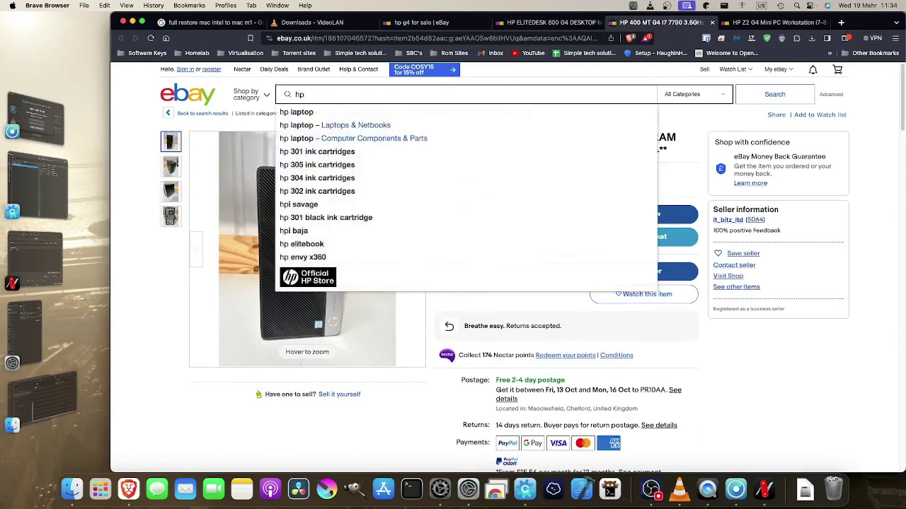
text(hp g4 h)
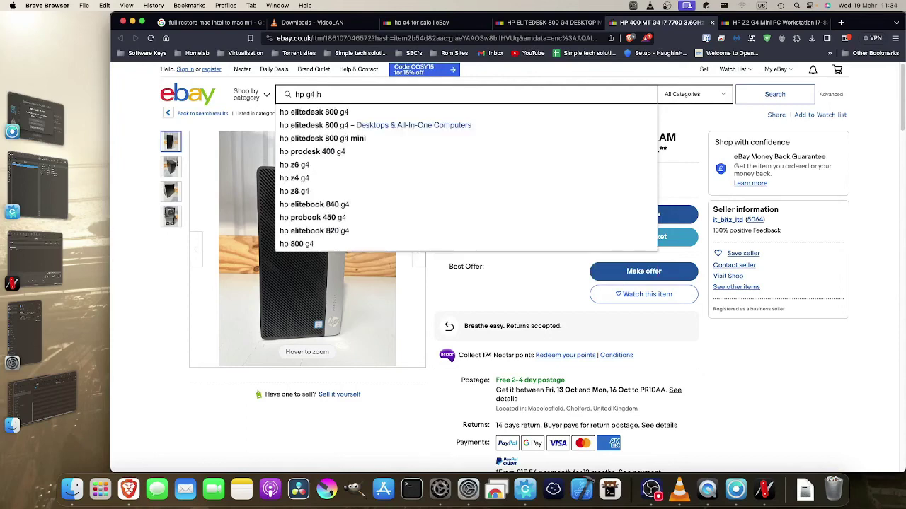
text(dmi)
key(Return)
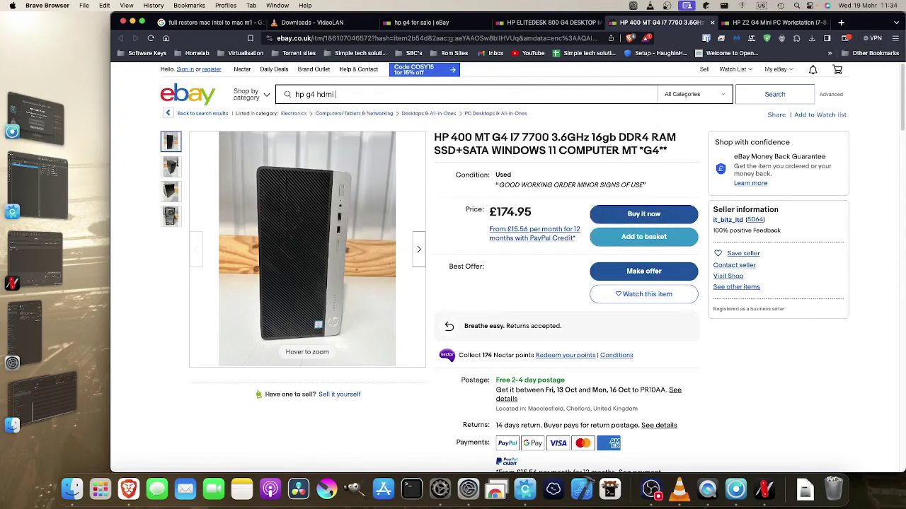
text(port)
key(Return)
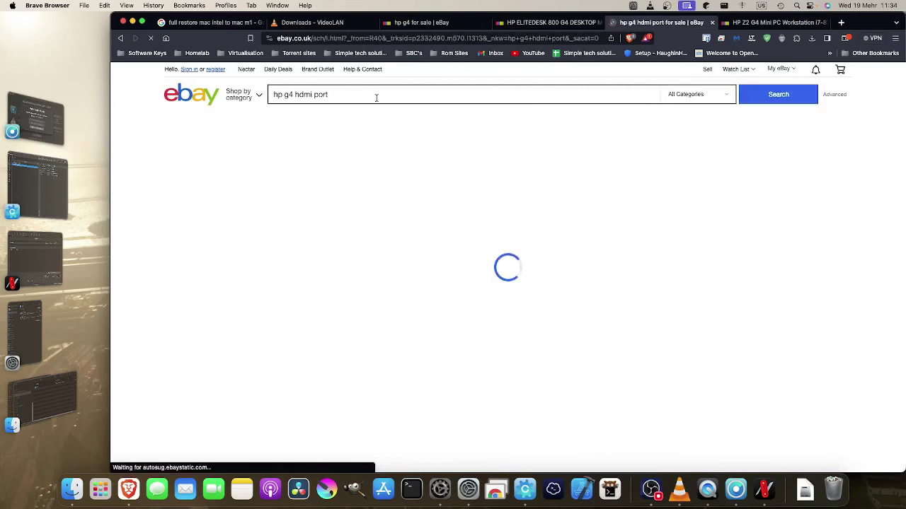
Step: Browse the search results for HDMI port option cards that fit the HP 400, 600 and 800 G4 machines
scroll(368, 222, down, 3)
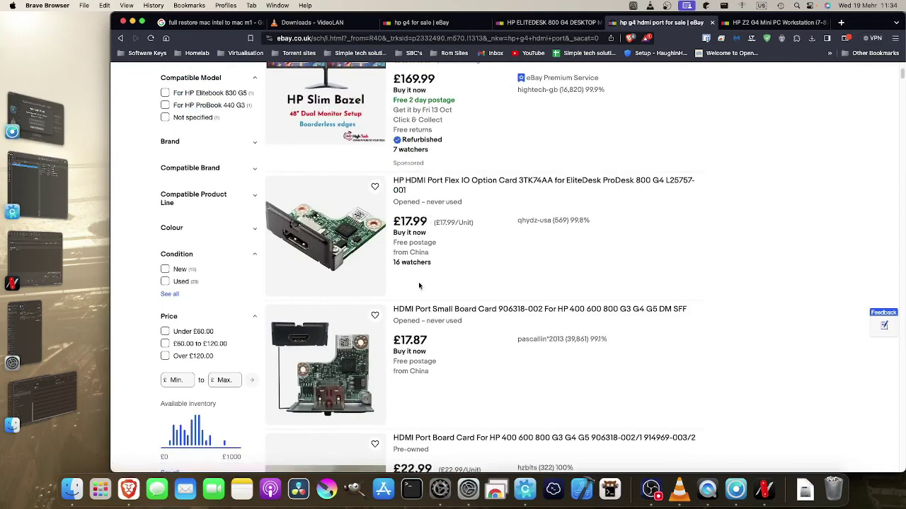
scroll(418, 283, down, 4)
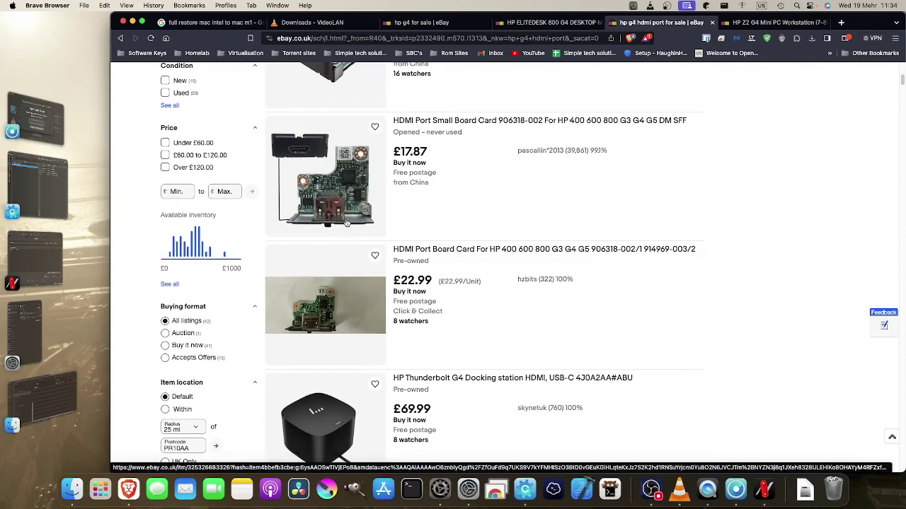
scroll(349, 223, down, 4)
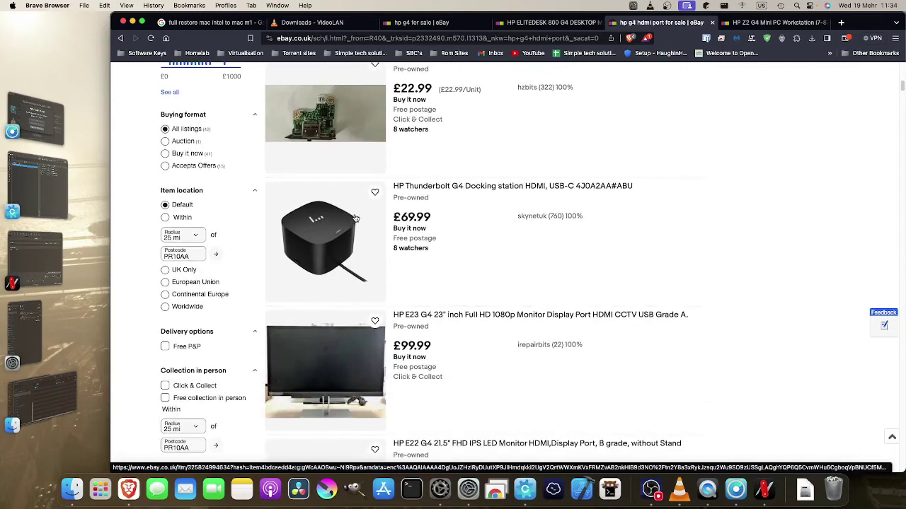
scroll(355, 217, up, 7)
scroll(355, 217, down, 11)
scroll(356, 216, down, 5)
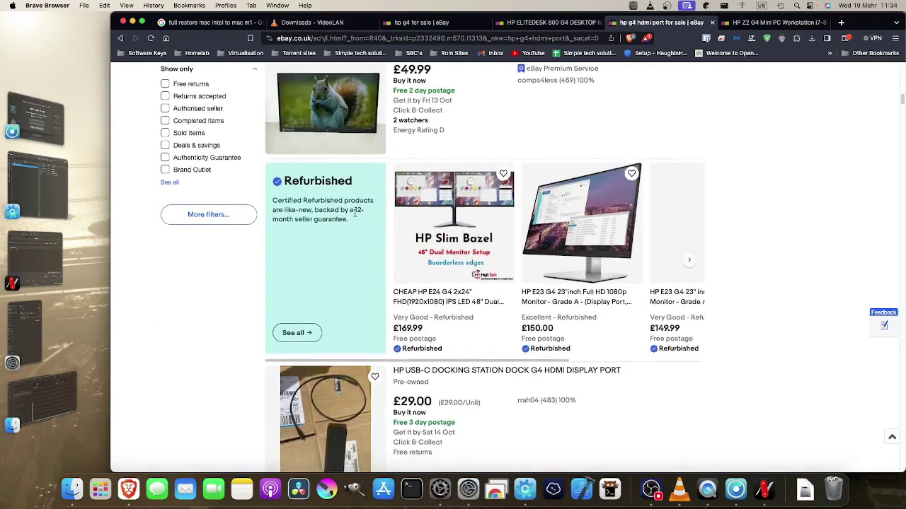
click(541, 22)
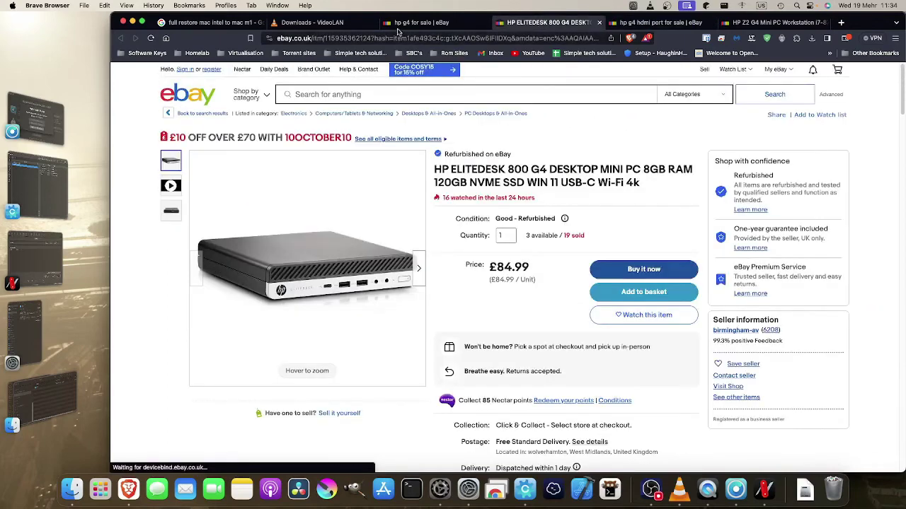
click(405, 23)
click(315, 23)
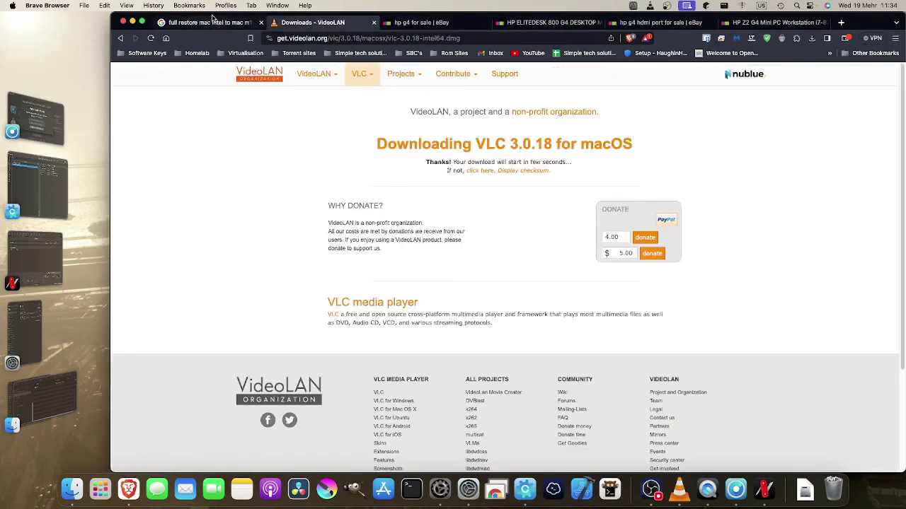
click(212, 22)
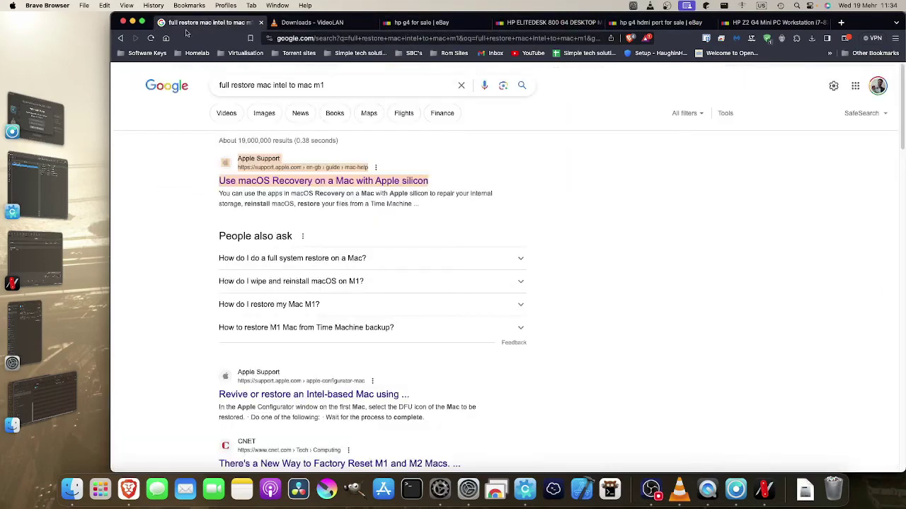
Step: Switch from the browser to Finder and bring up the window showing the SSD volume
click(34, 259)
click(20, 327)
click(37, 395)
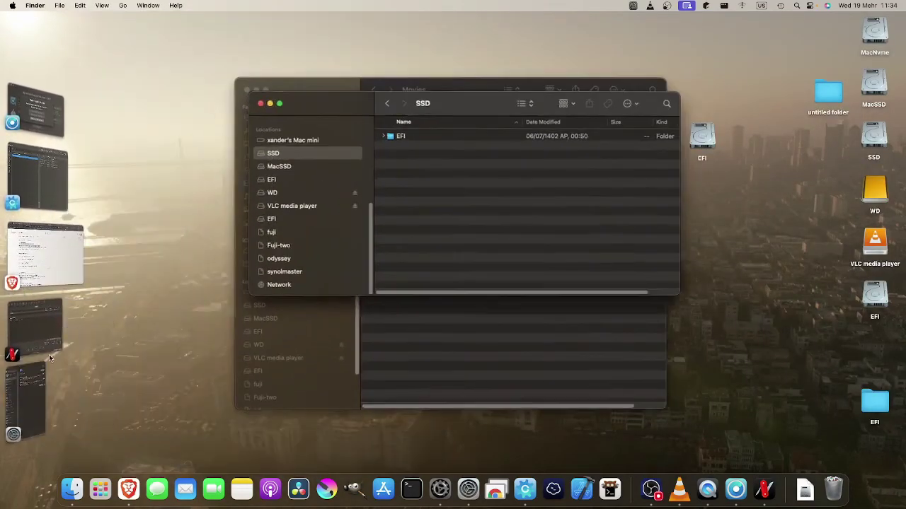